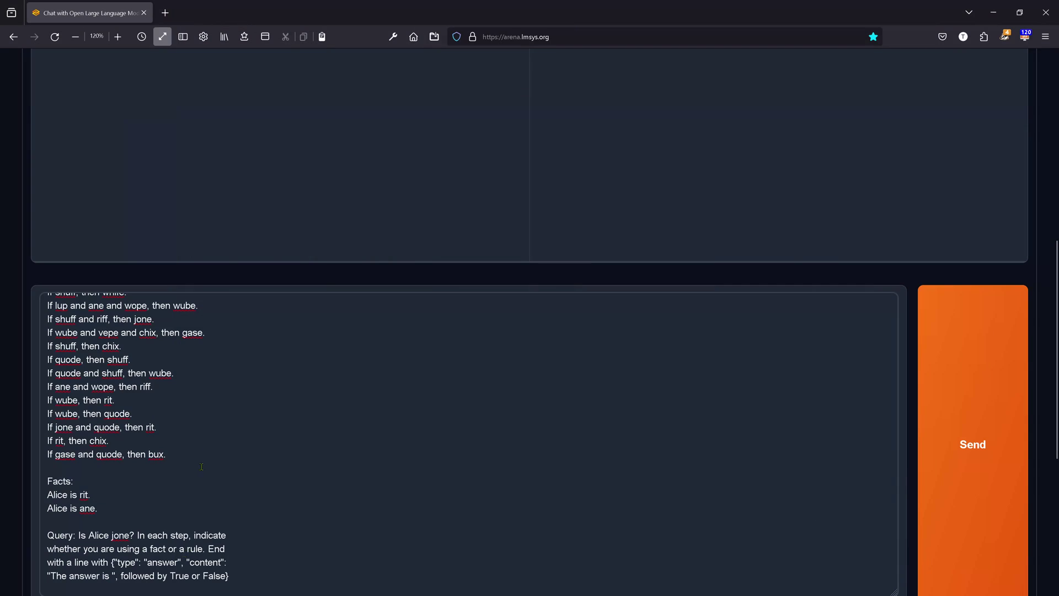
Step: Review the Alice logic puzzle's facts and query, then send it to both anonymous models
scroll(201, 466, "up", 3)
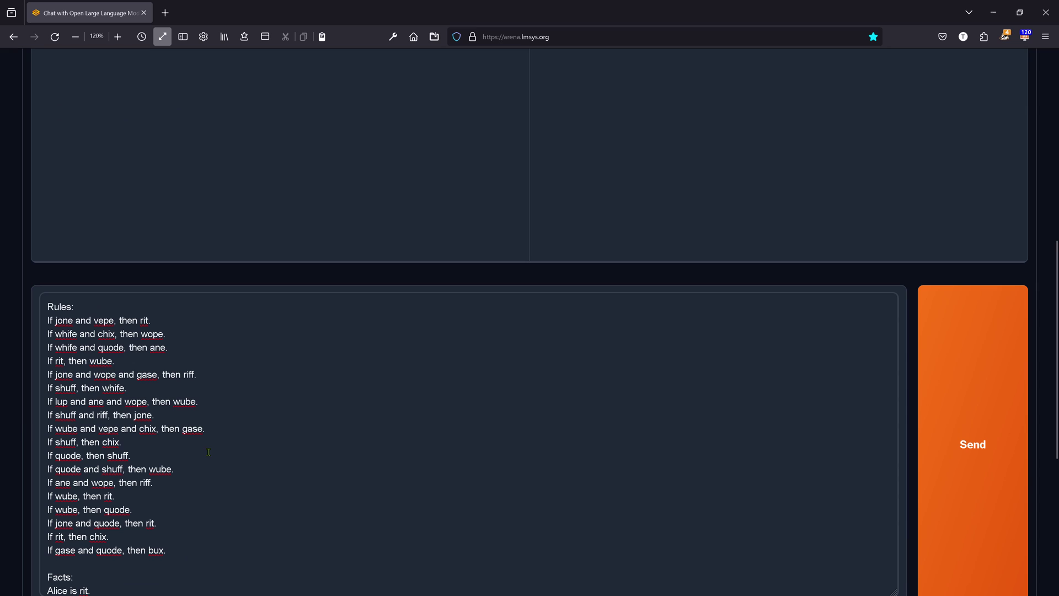
left_click_drag(87, 324, 166, 549)
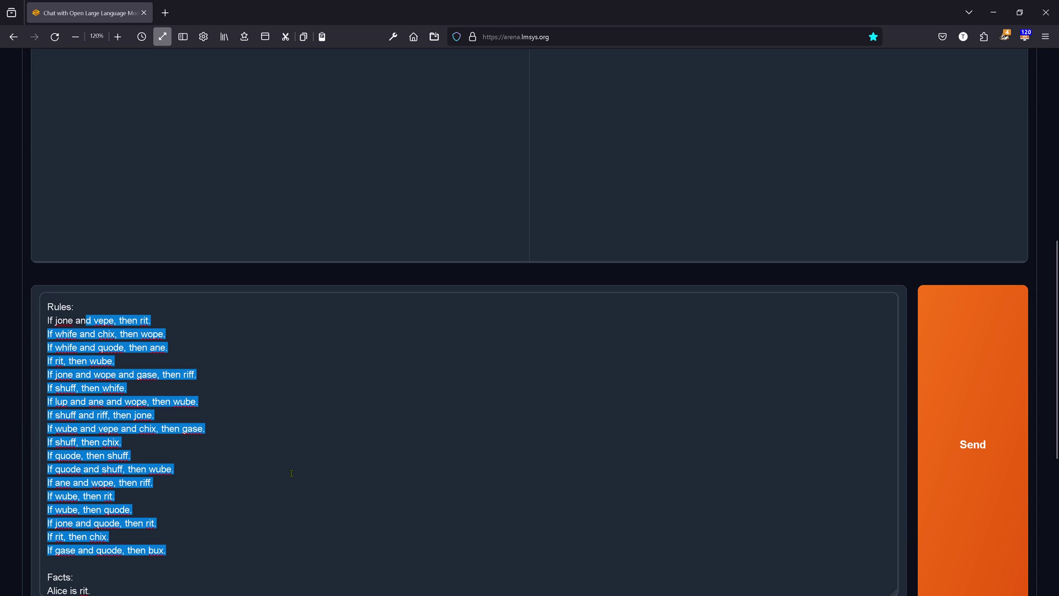
scroll(87, 467, "down", 4)
left_click_drag(86, 468, 550, 479)
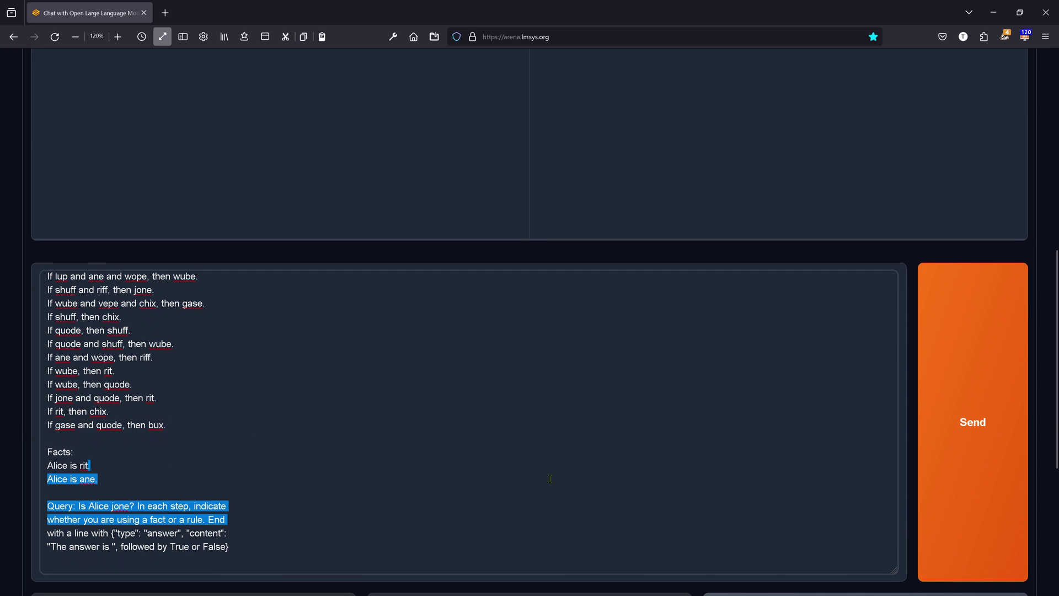
left_click(959, 425)
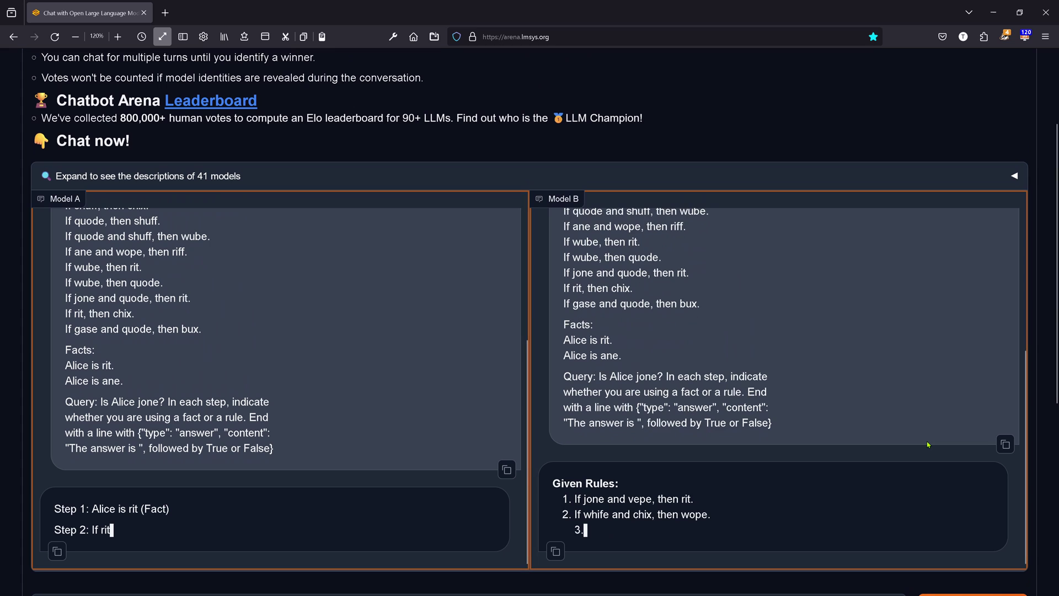
Step: Compare Model A's Step 13 recap and False answer with Model B's True answer
scroll(923, 372, "down", 3)
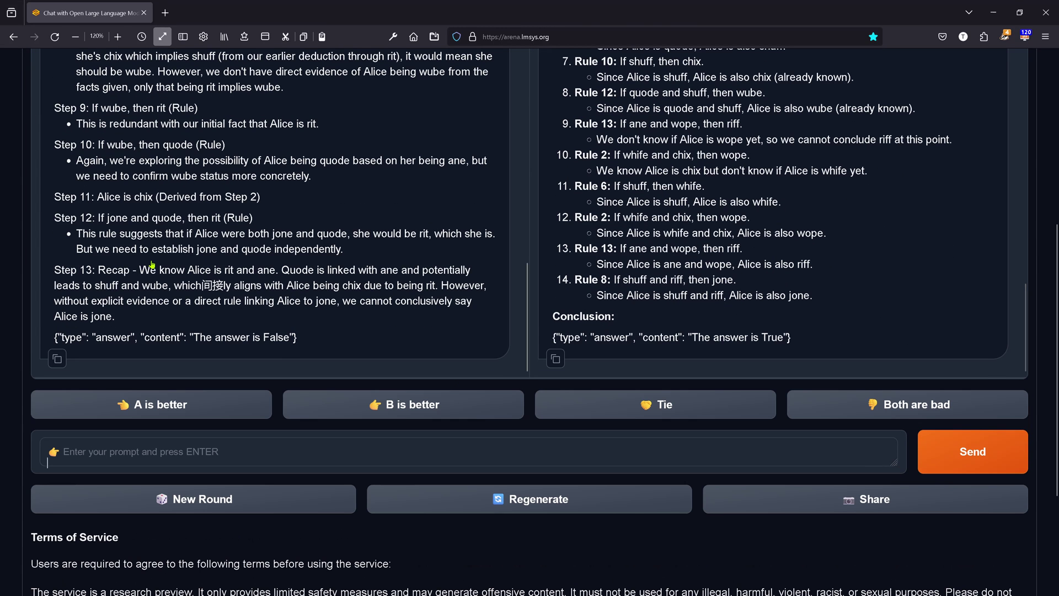
left_click_drag(164, 257, 481, 301)
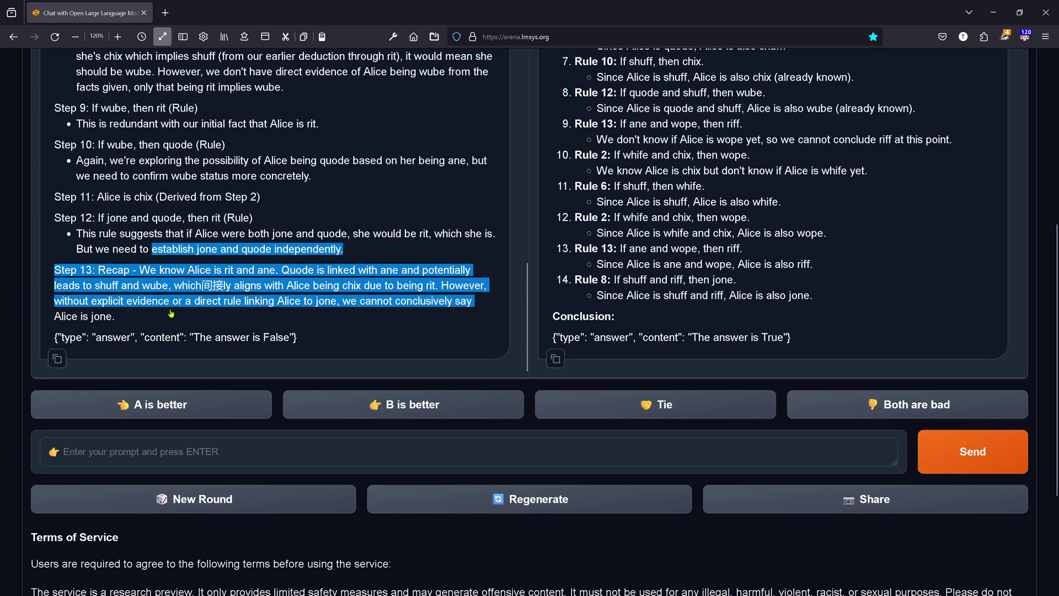
left_click_drag(134, 337, 336, 334)
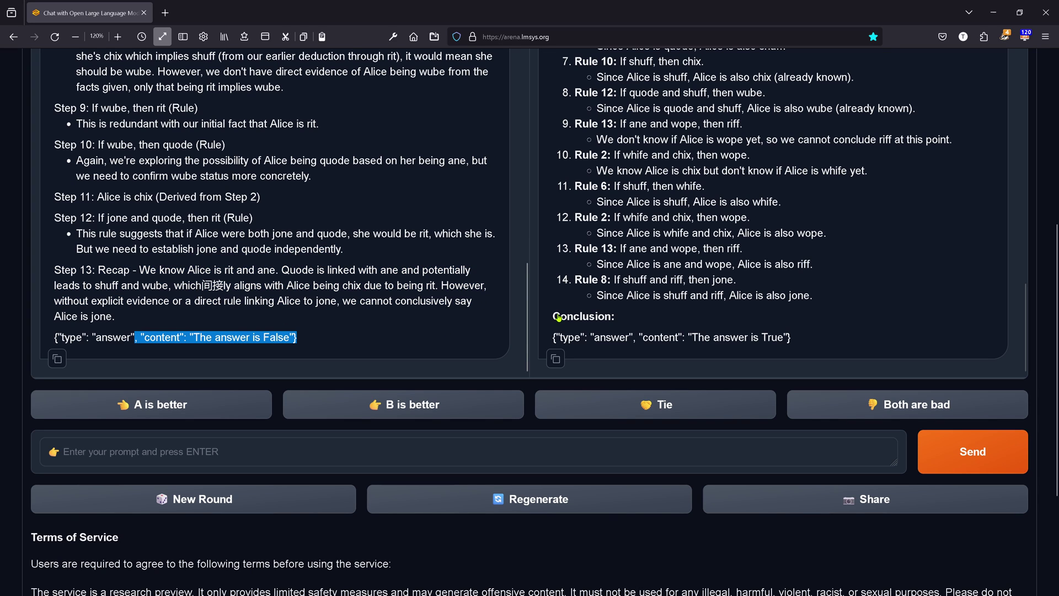
left_click_drag(625, 337, 835, 336)
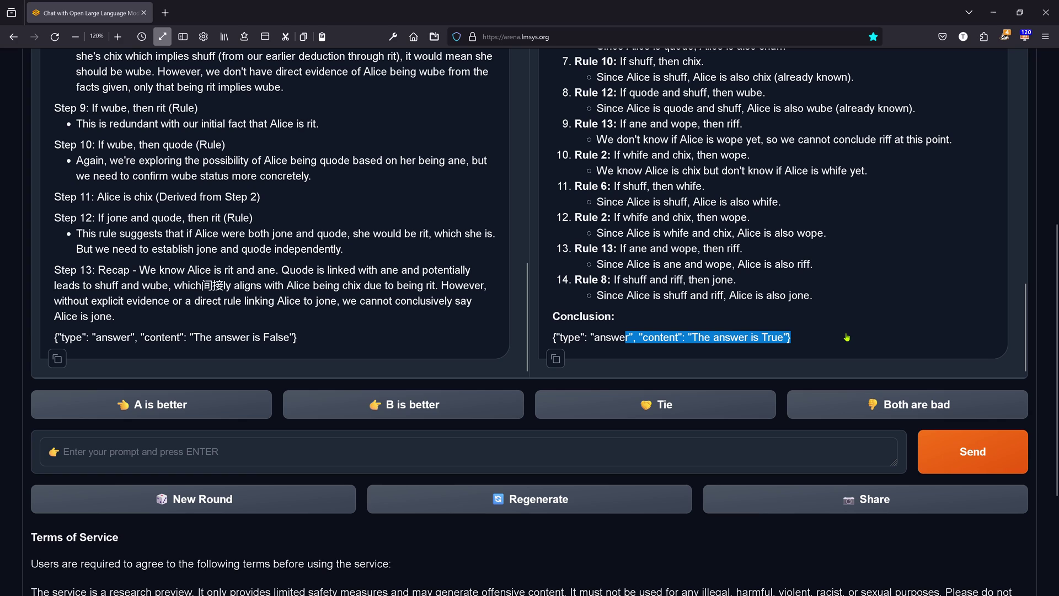
Step: Cast a vote and check the revealed names: qwen-max-0428 and im-also-a-good-gpt2-chatbot
left_click(403, 404)
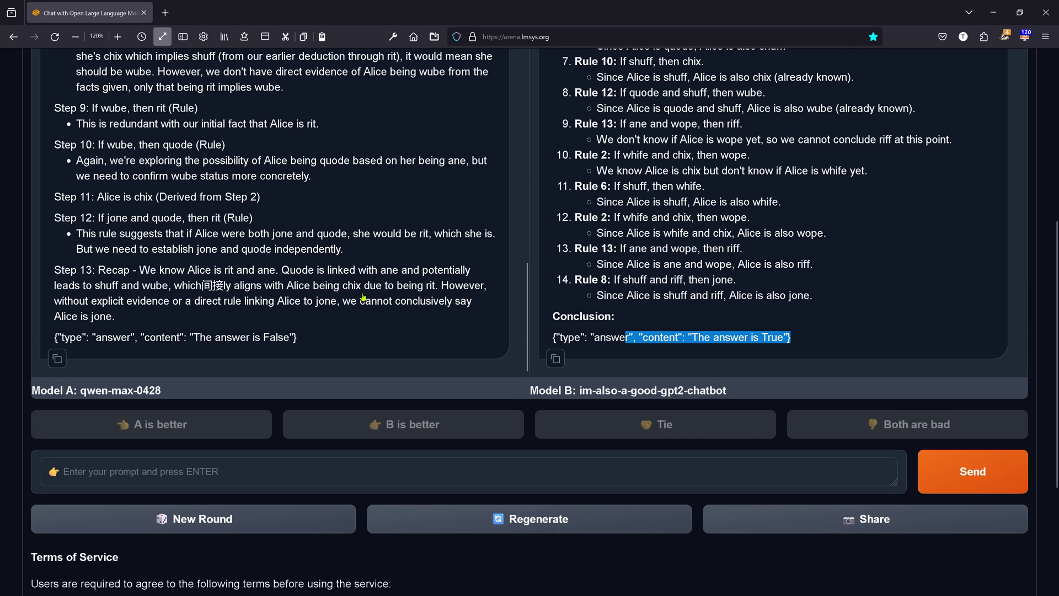
left_click_drag(745, 390, 530, 401)
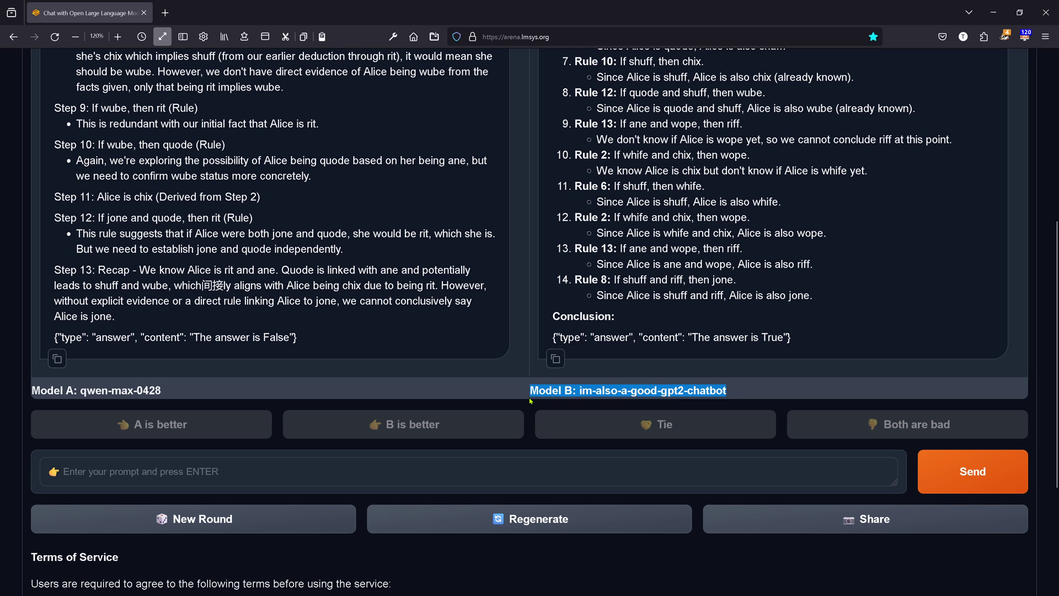
scroll(828, 300, "up", 5)
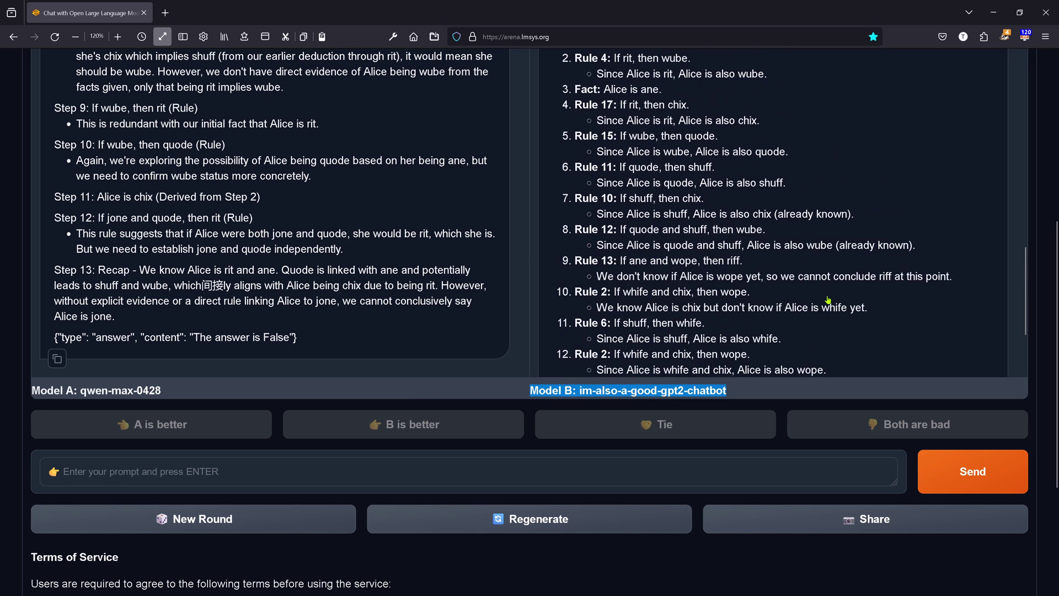
scroll(828, 299, "down", 5)
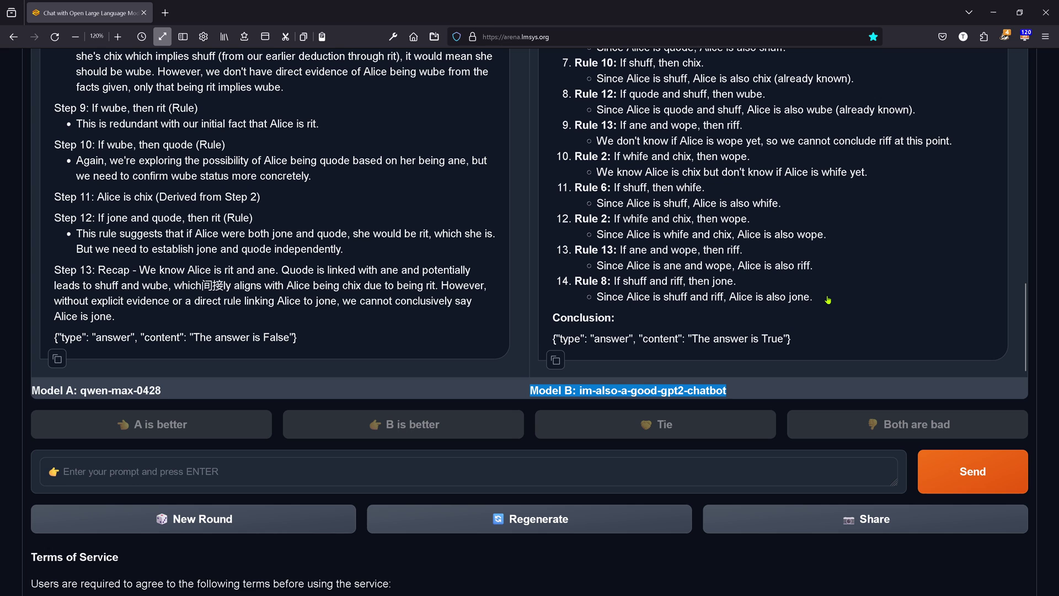
scroll(828, 300, "up", 5)
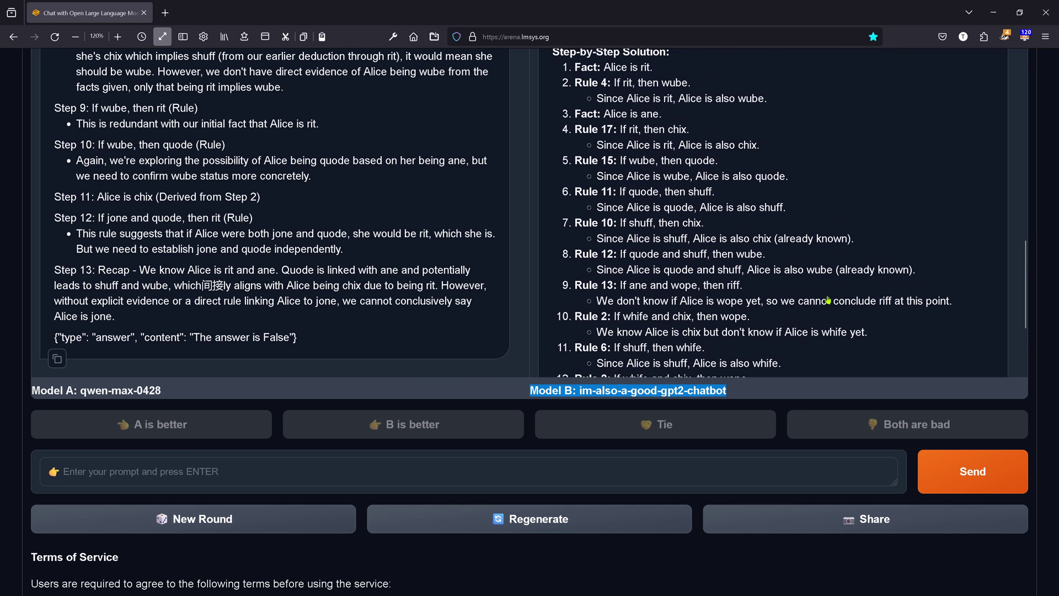
scroll(827, 299, "down", 5)
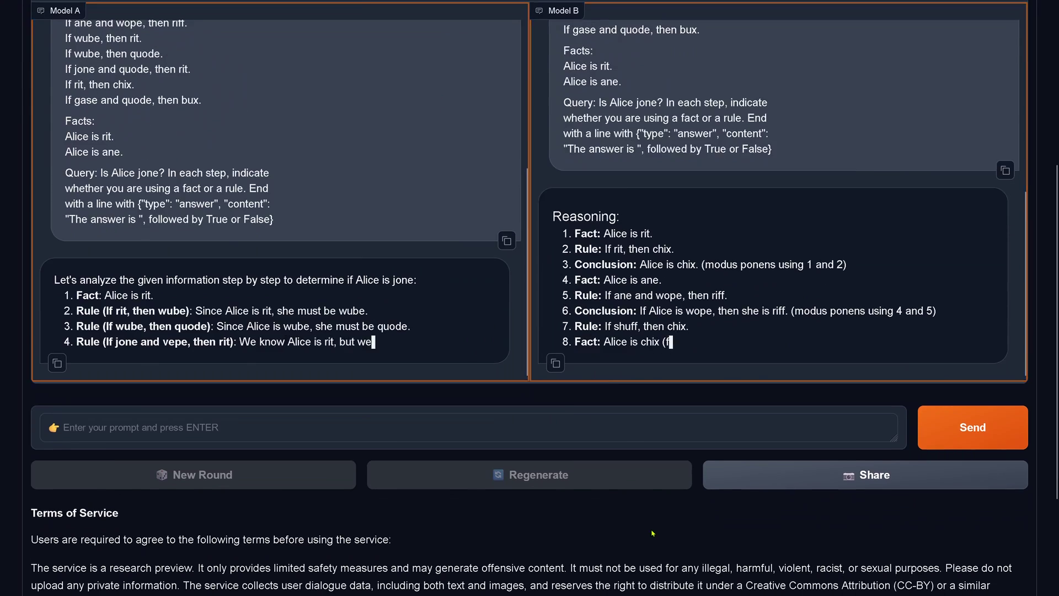
Step: Compare the answers, noting Model A's False conclusion, and vote 'B is better'
scroll(928, 69, "up", 5)
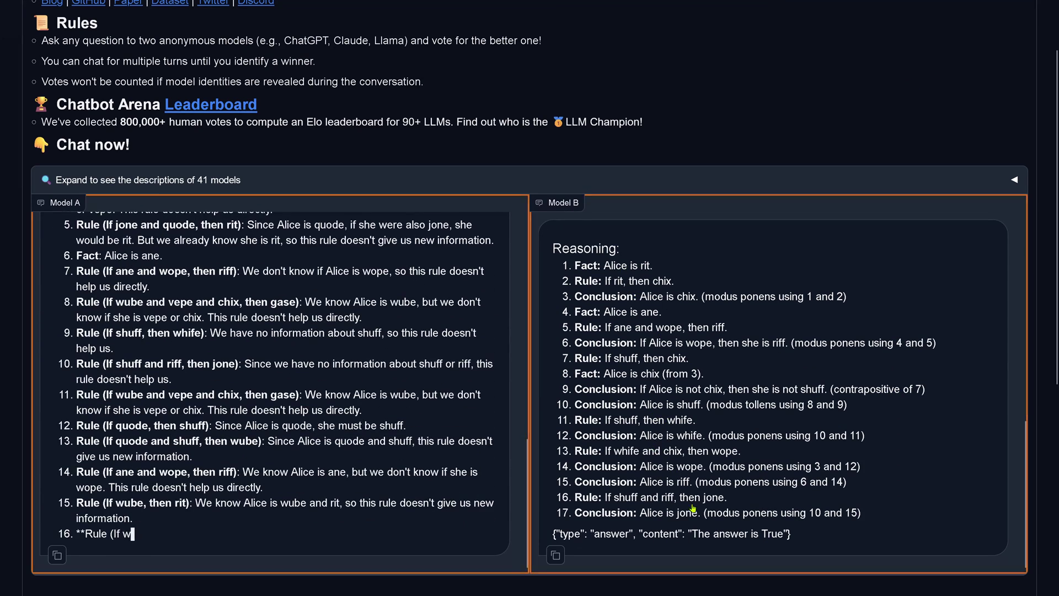
scroll(848, 281, "down", 3)
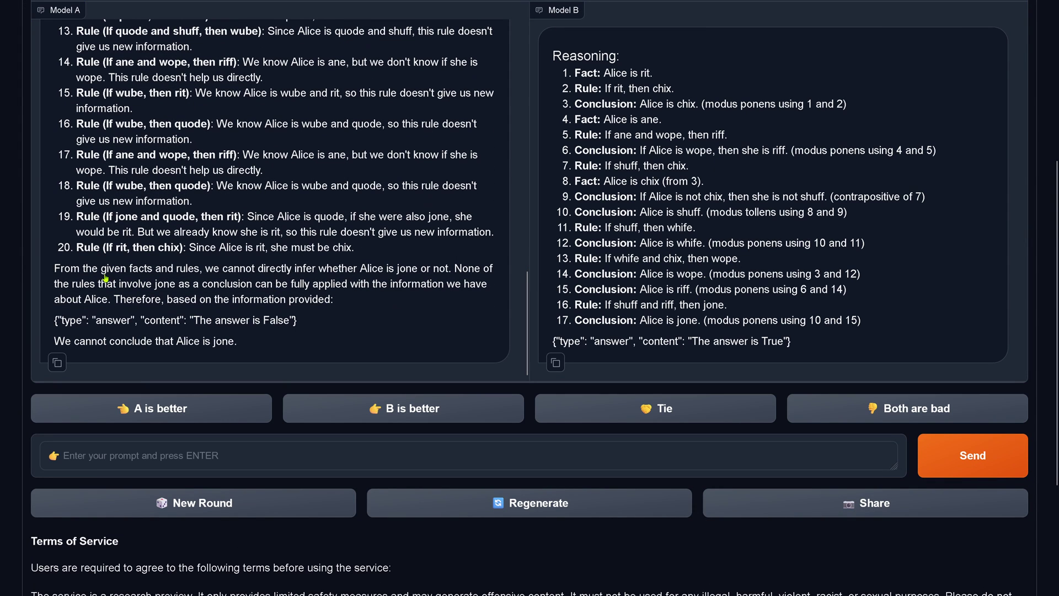
left_click_drag(116, 270, 348, 345)
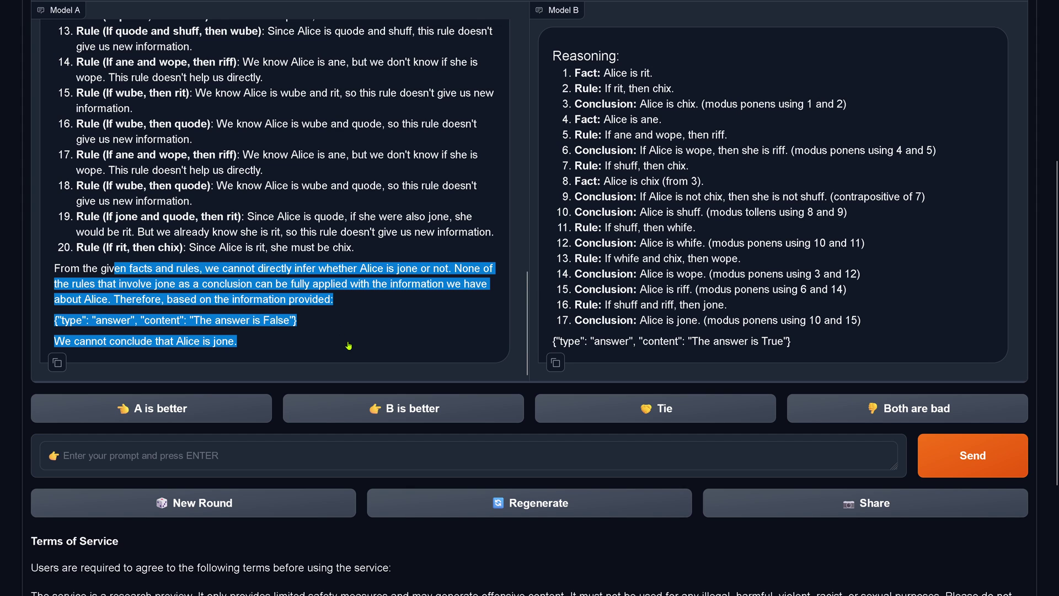
left_click(360, 398)
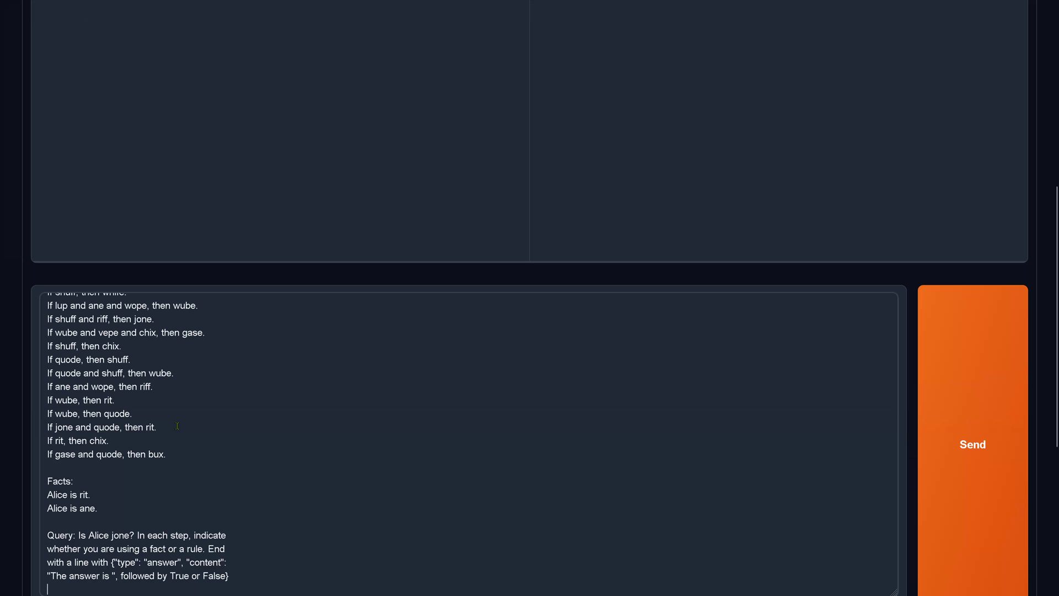
Step: Send the puzzle, vote 'B is better', and note gpt-3.5-turbo-0125 versus im-a-good-gpt2-chatbot
left_click(972, 455)
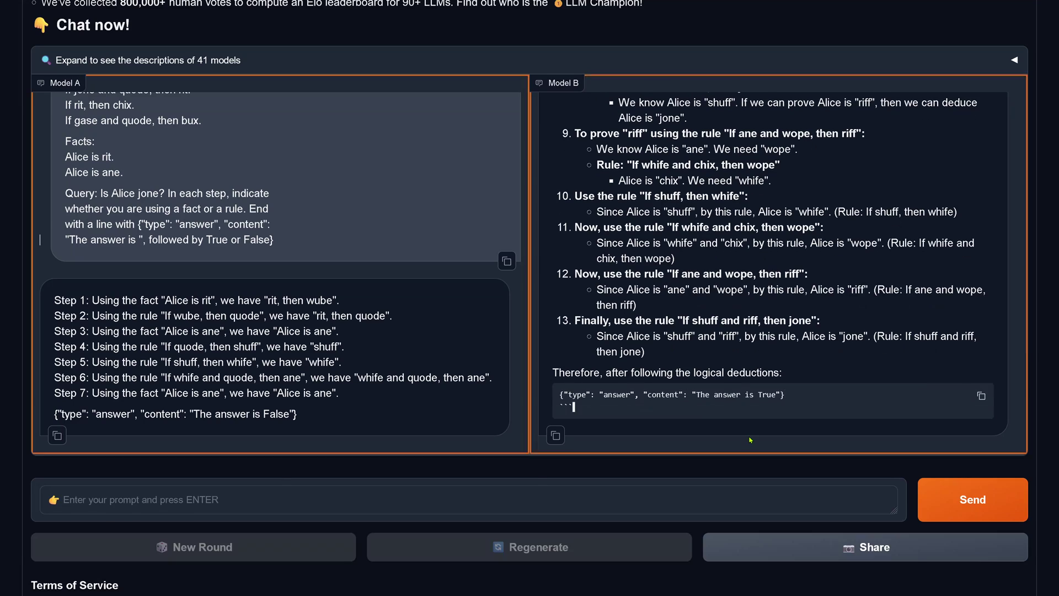
left_click_drag(668, 220, 795, 404)
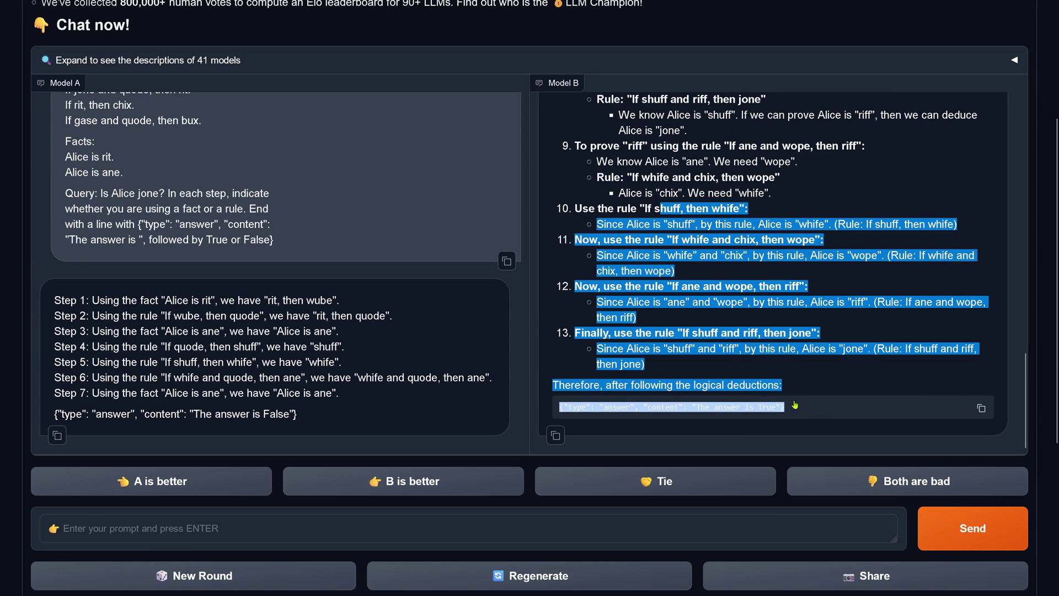
left_click(407, 490)
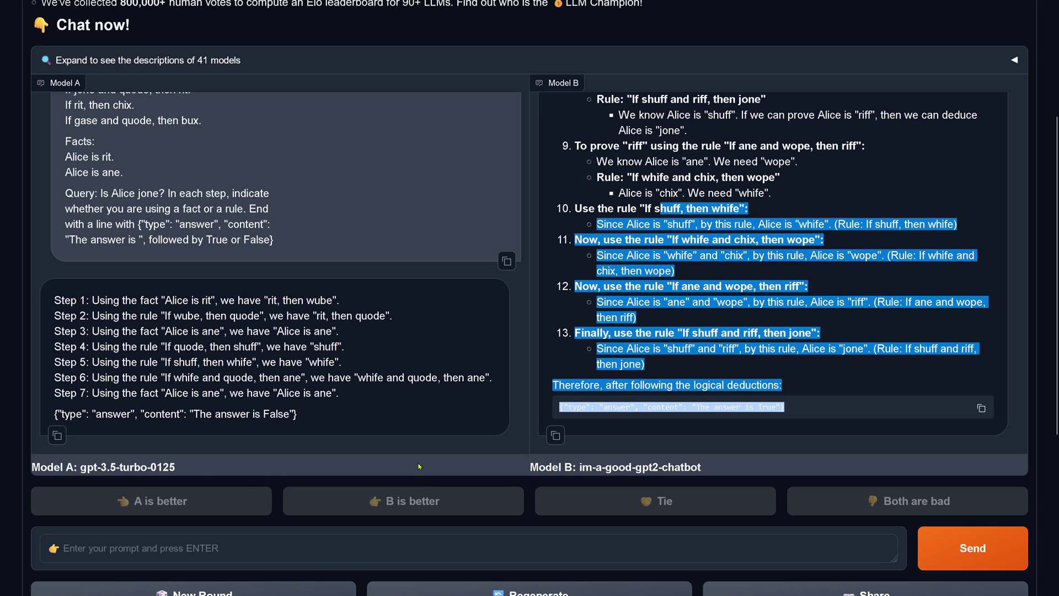
left_click_drag(702, 466, 528, 465)
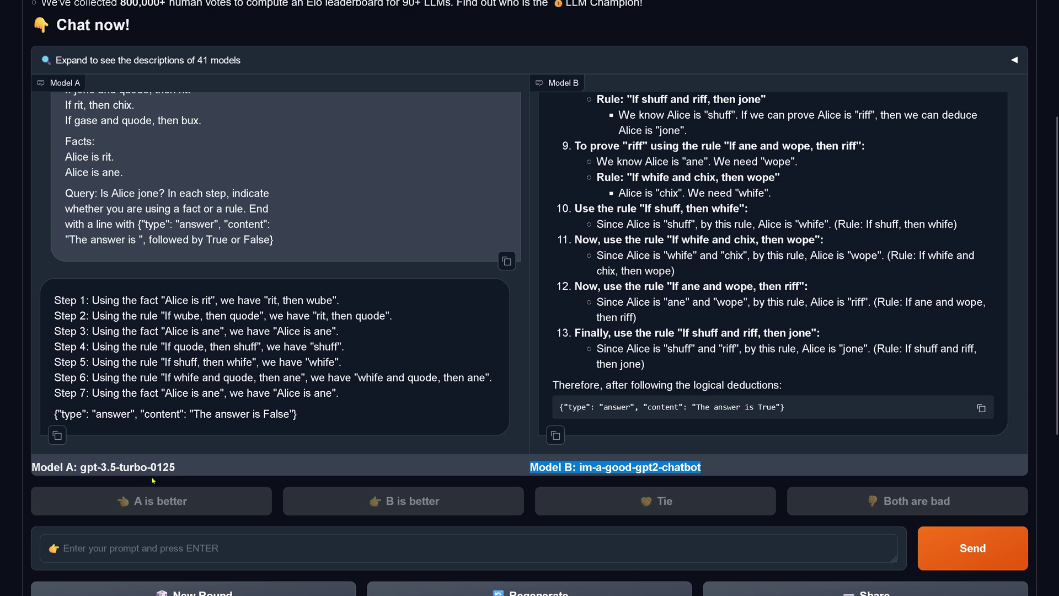
left_click_drag(177, 470, 35, 467)
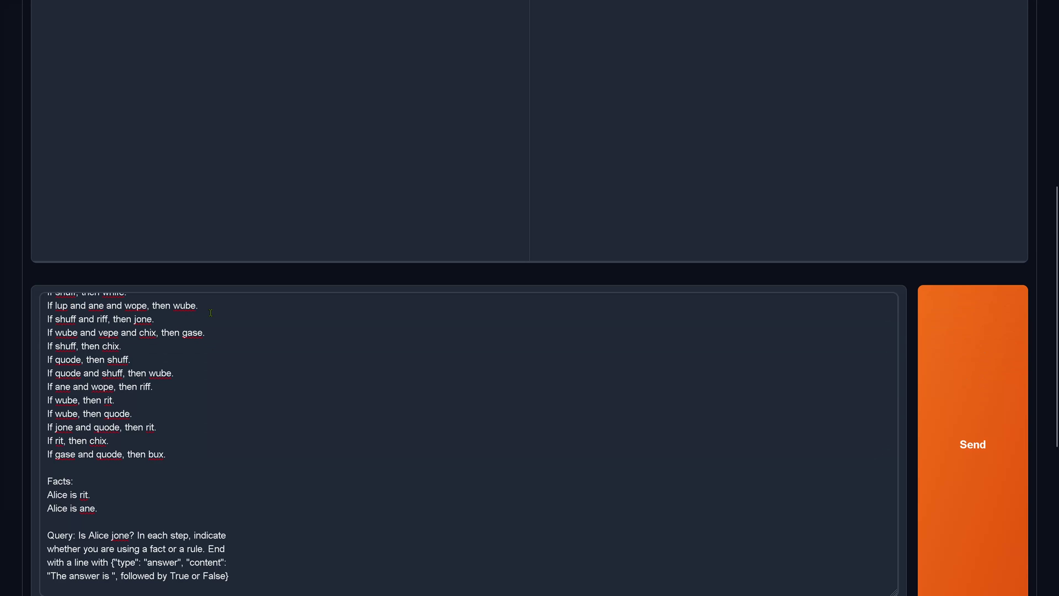
Step: Send the puzzle, compare A's False with B's True, and vote 'B is better'
left_click(962, 454)
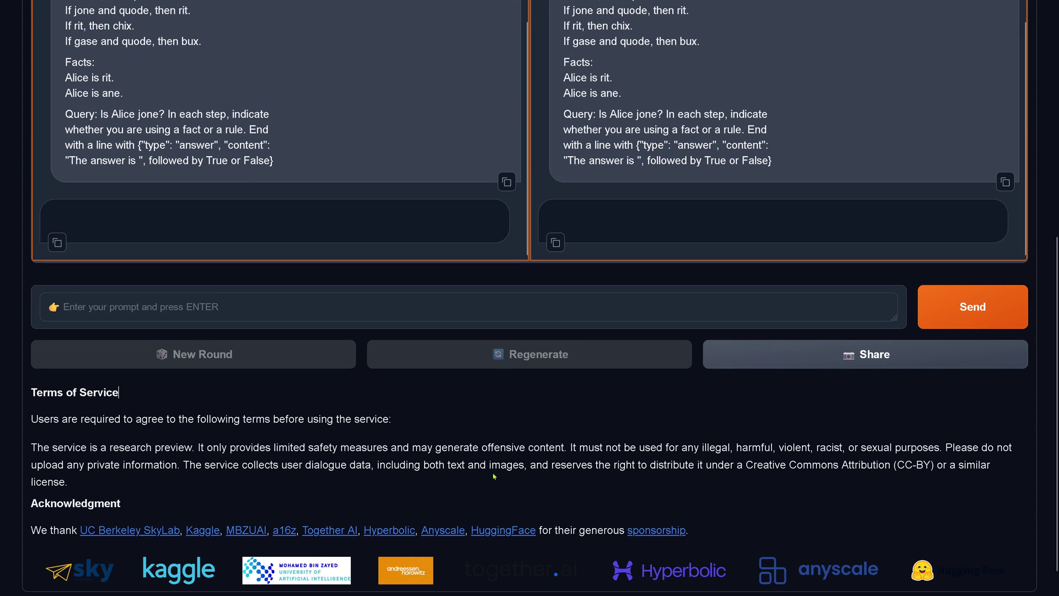
scroll(493, 476, "up", 3)
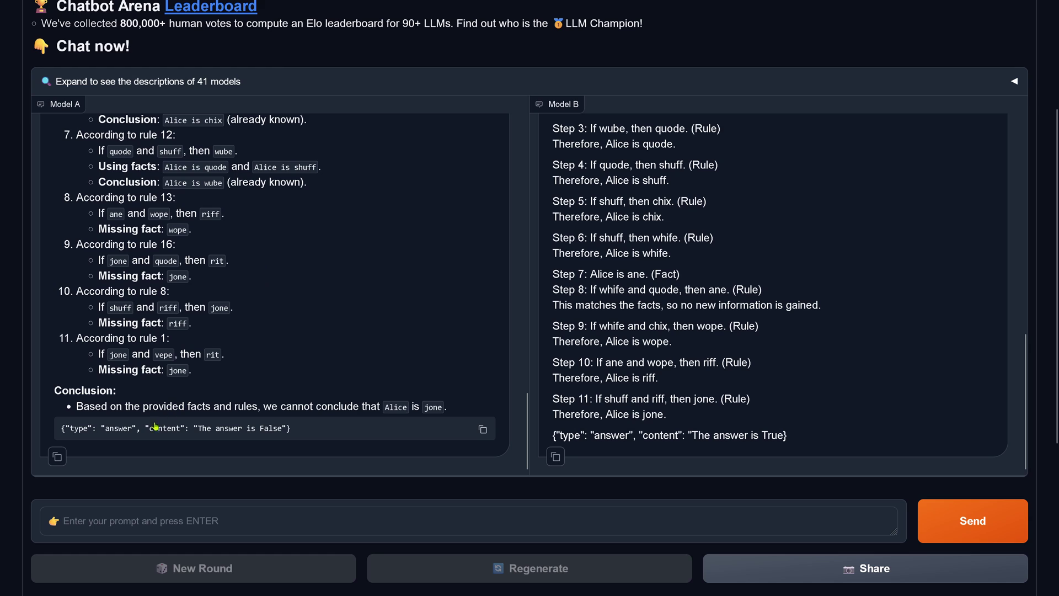
left_click_drag(117, 437, 316, 437)
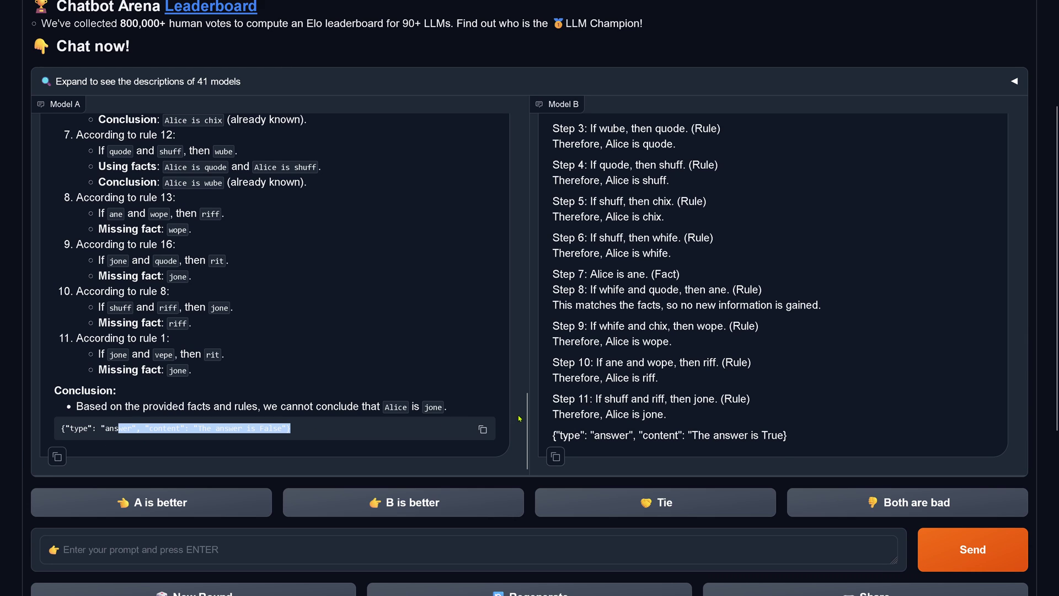
left_click_drag(599, 435, 782, 438)
left_click(412, 502)
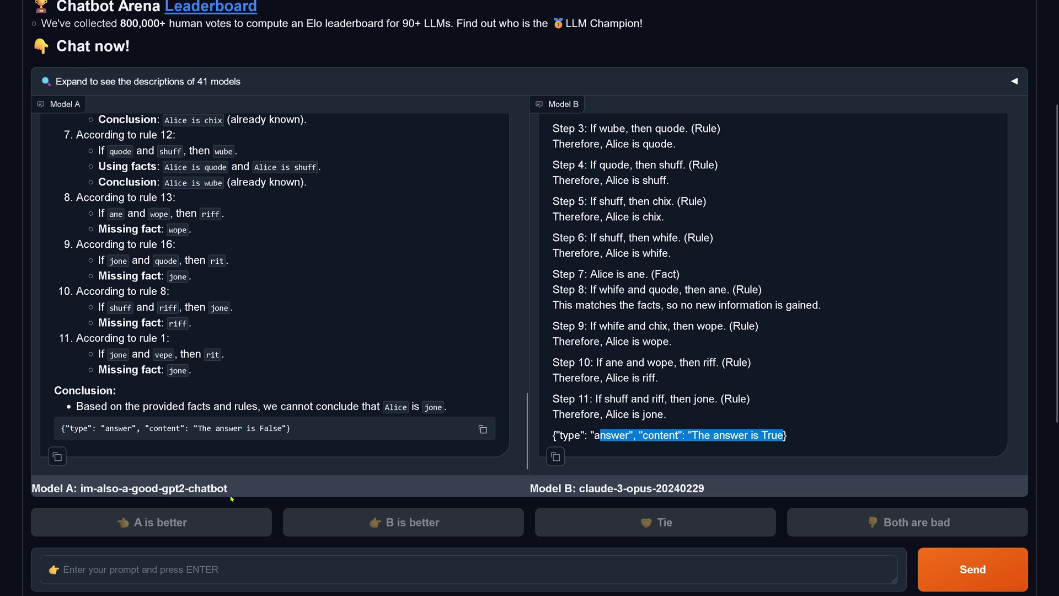
Step: Note the revealed names im-also-a-good-gpt2-chatbot and claude-3-opus-20240229, then begin a follow-up prompt
left_click_drag(231, 498, 32, 497)
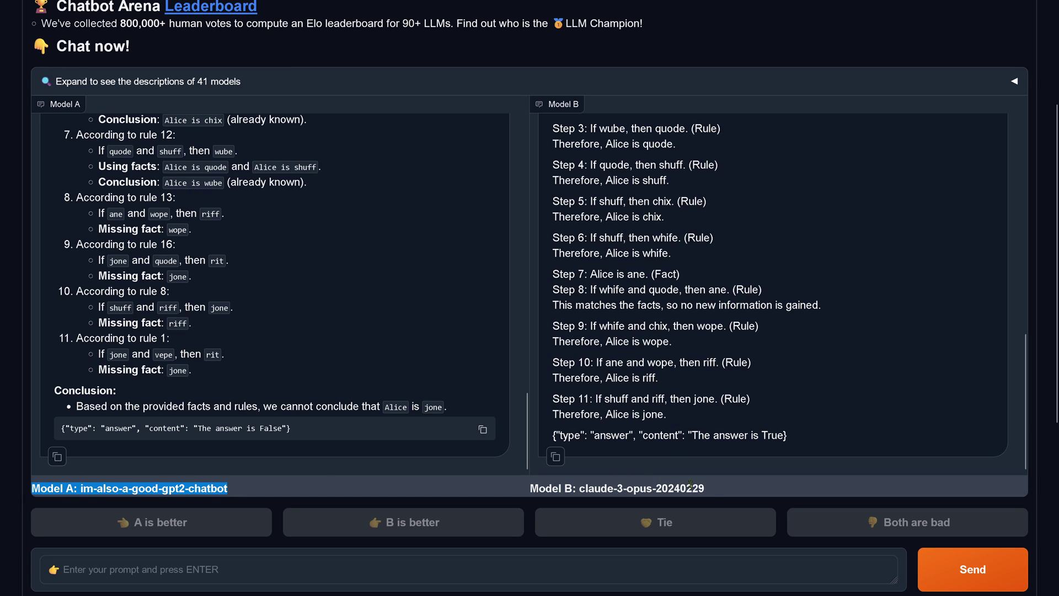
left_click_drag(715, 489, 501, 491)
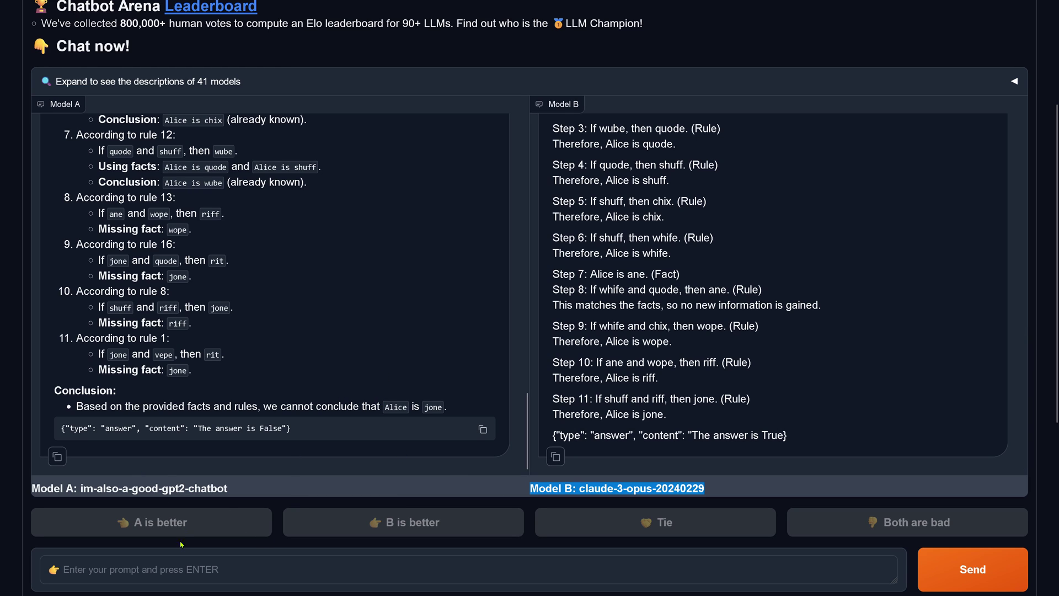
left_click(165, 569)
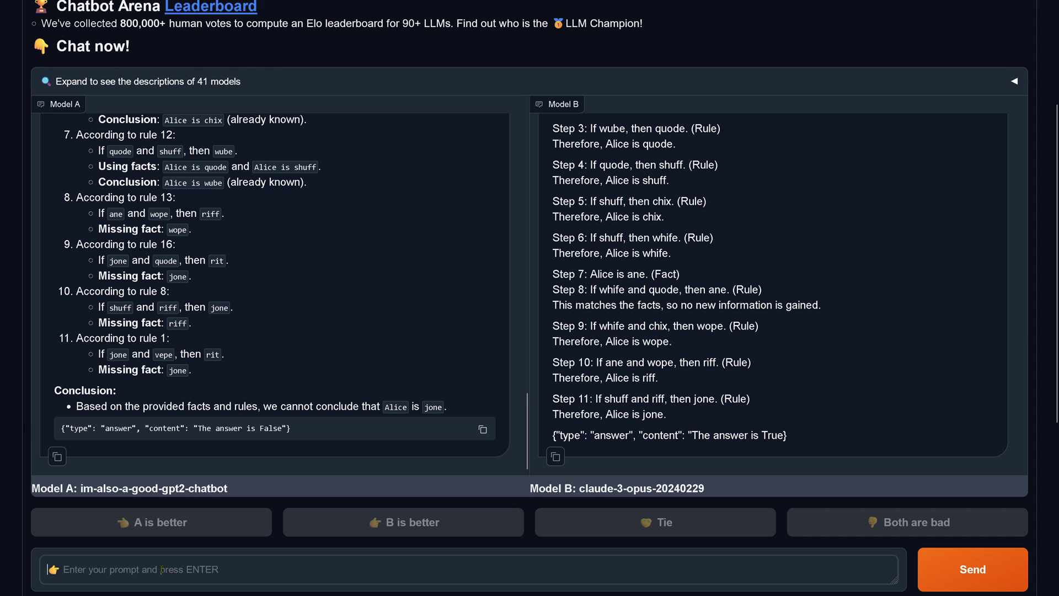
Step: Ask 'verify your reasoning path with more detail', compare the final answers, and vote 'B is better'
type("verify your reasoning path with more detail")
key("Return")
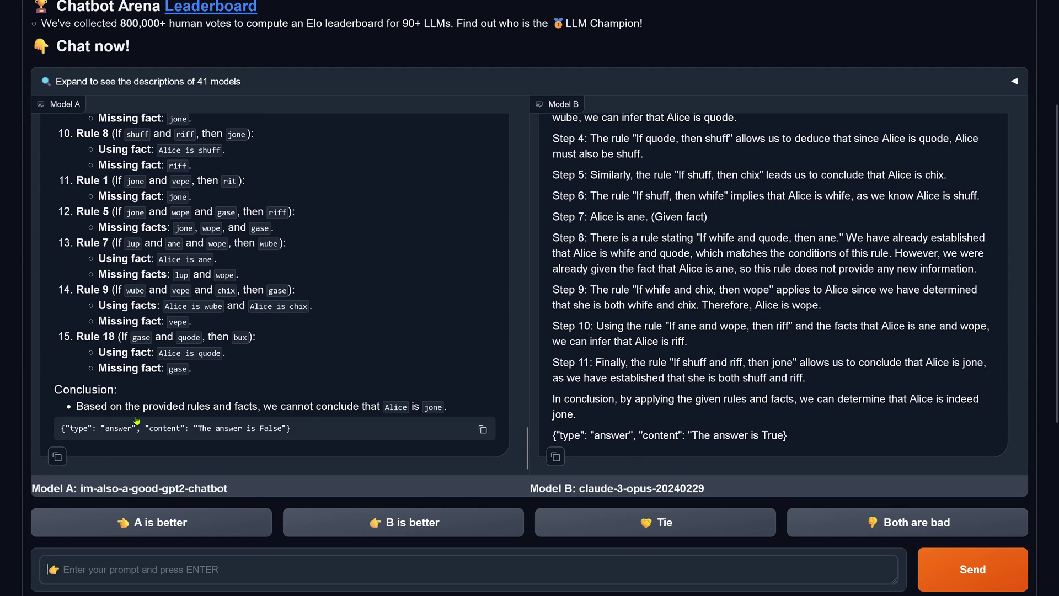
left_click_drag(154, 431, 336, 427)
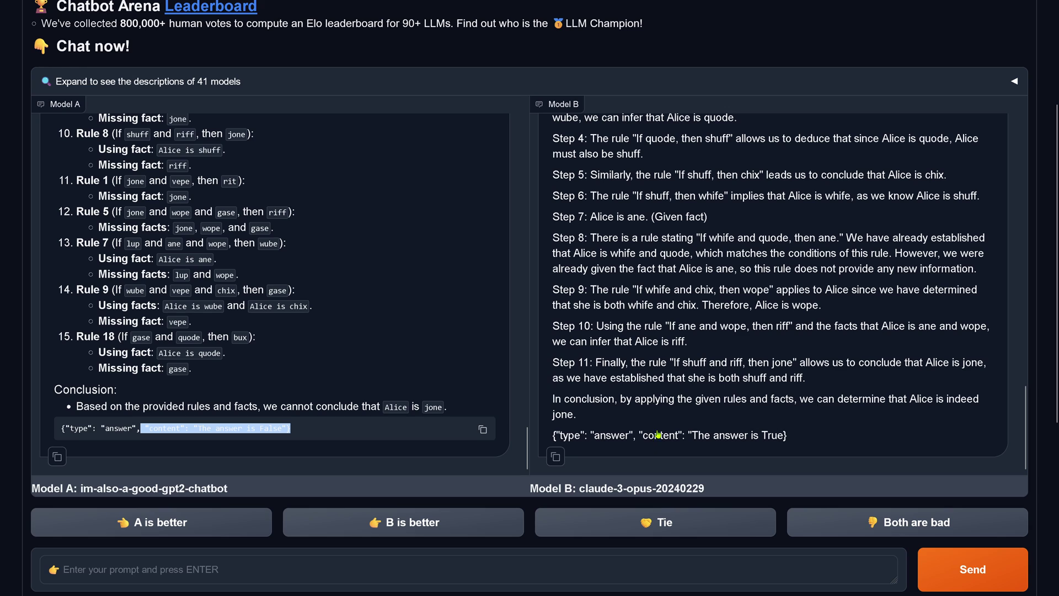
left_click_drag(662, 435, 552, 435)
left_click(725, 435, "shift")
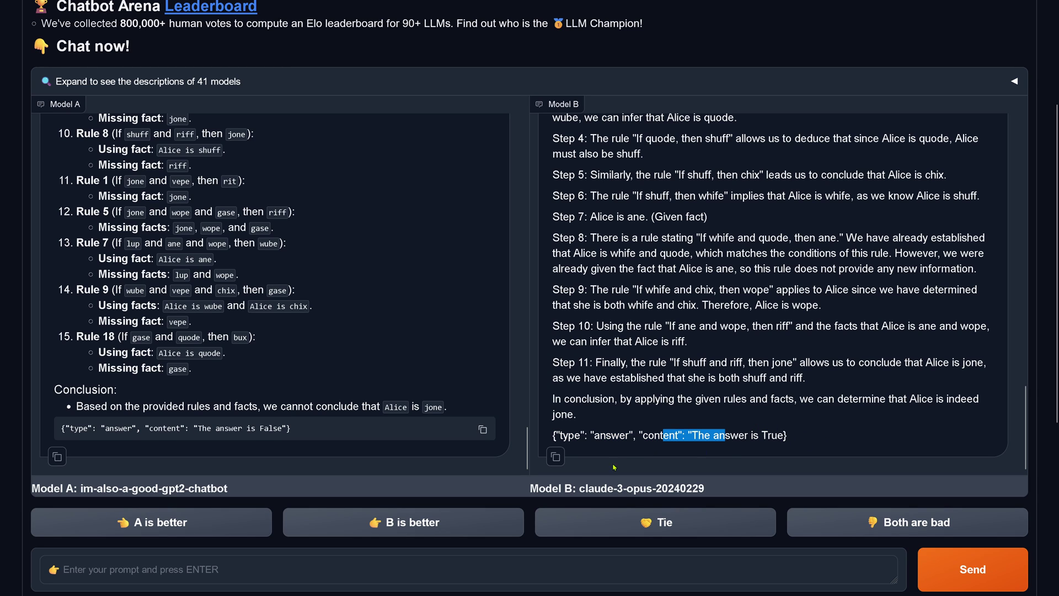
left_click(441, 523)
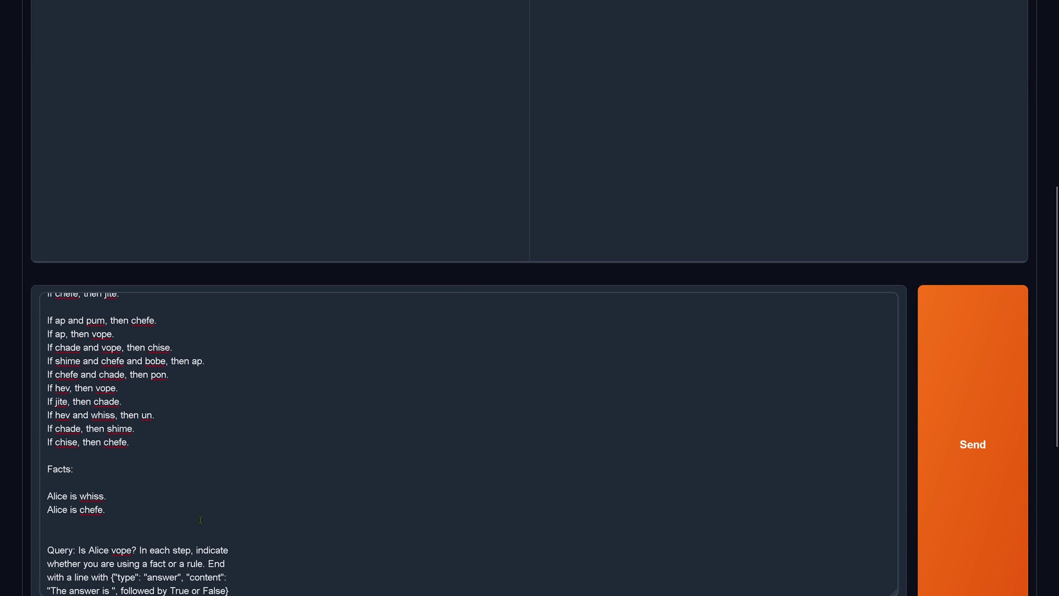
Step: Review the 'Is Alice vope?' puzzle text and send it to both models
scroll(200, 520, "up", 5)
left_click(91, 311)
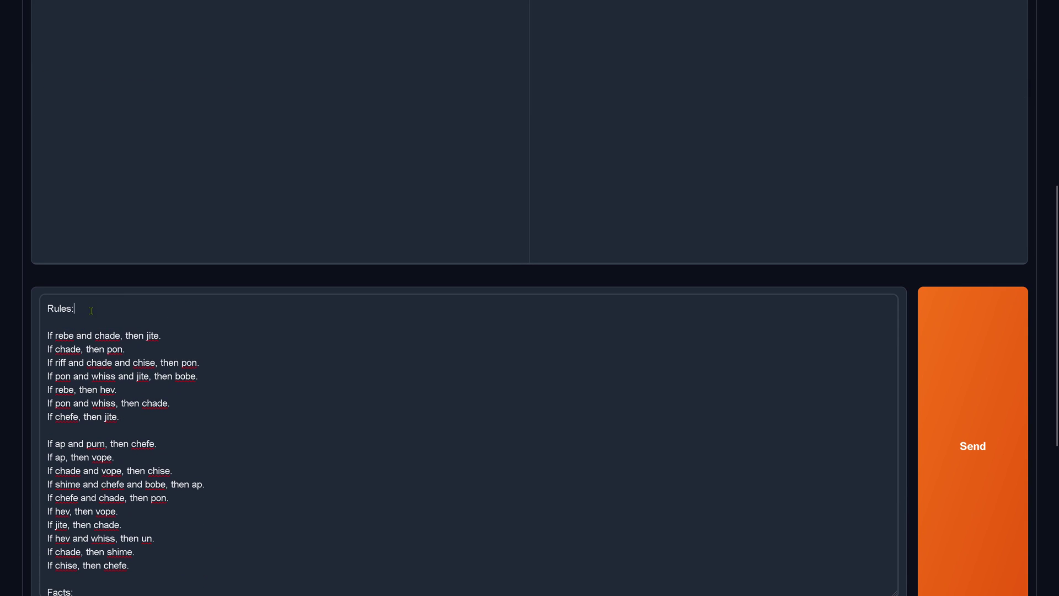
left_click_drag(91, 310, 173, 551)
scroll(173, 477, "down", 3)
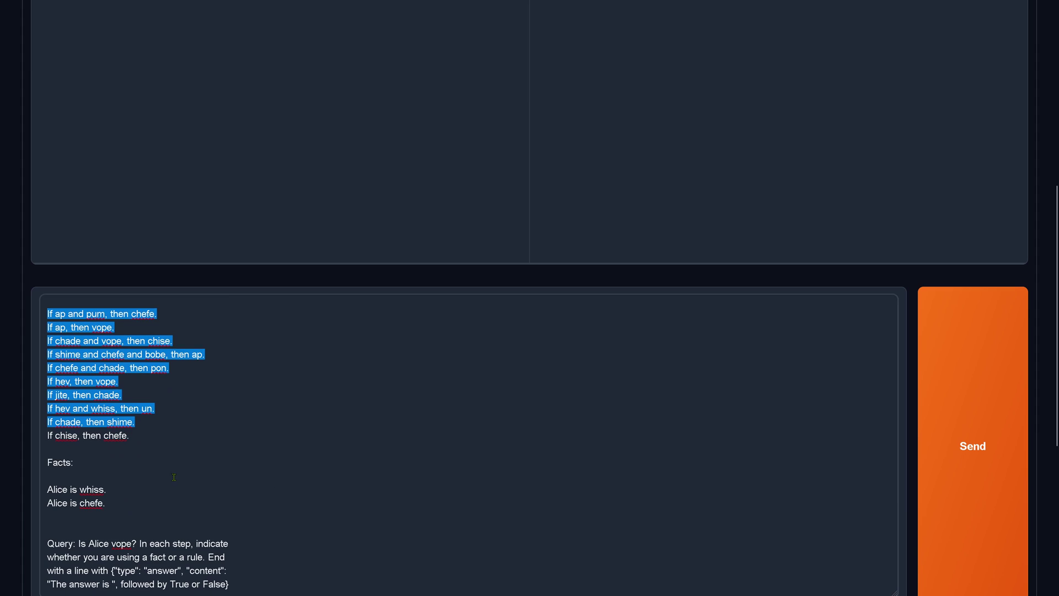
left_click_drag(47, 477, 255, 536)
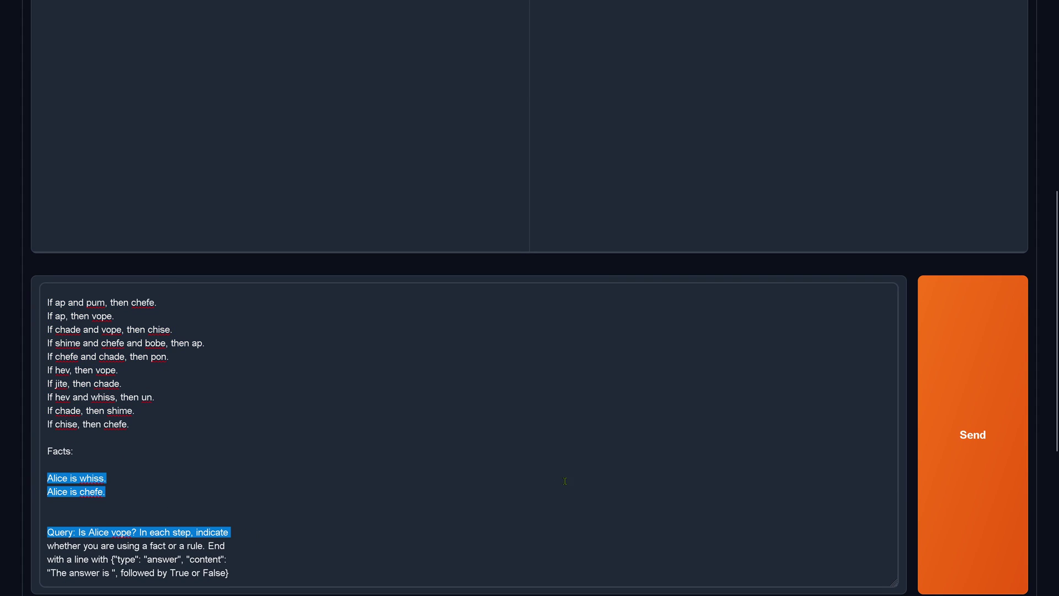
left_click(987, 454)
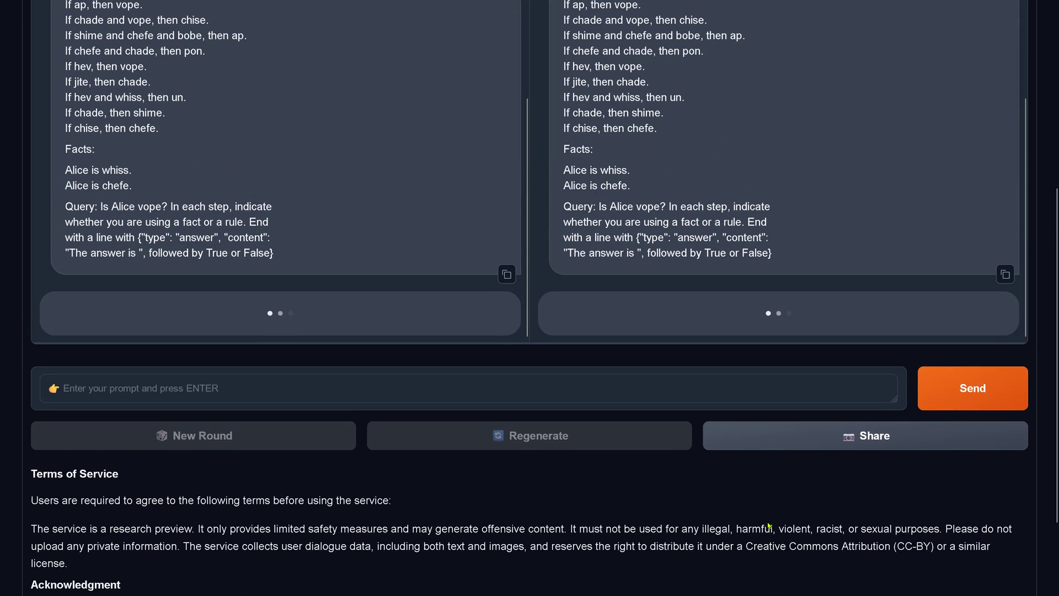
Step: Compare Model A's True answer with Model B's Unknown and vote 'A is better'
scroll(768, 524, "up", 2)
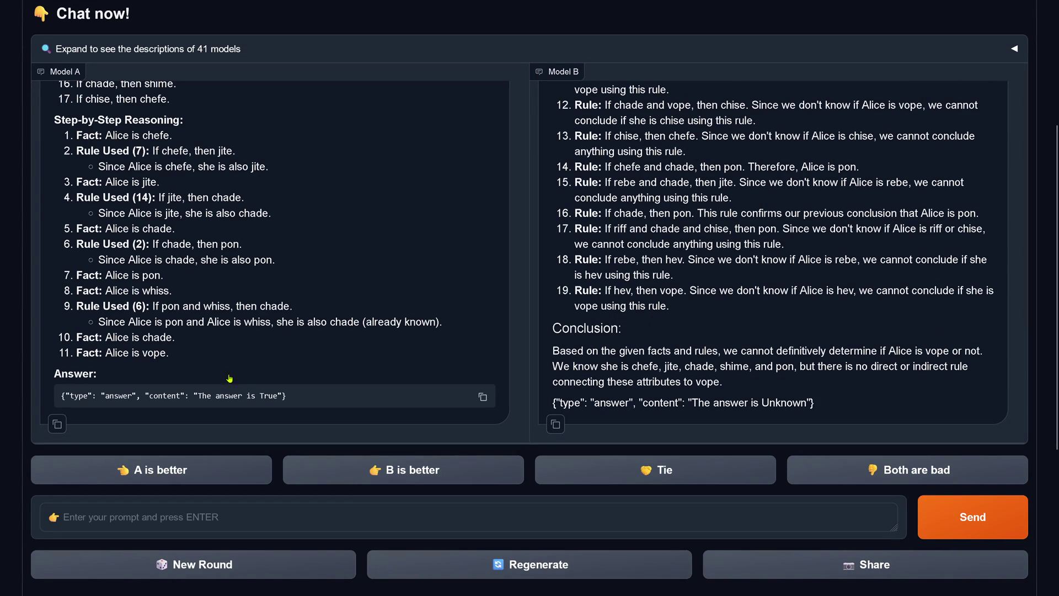
left_click_drag(125, 396, 307, 401)
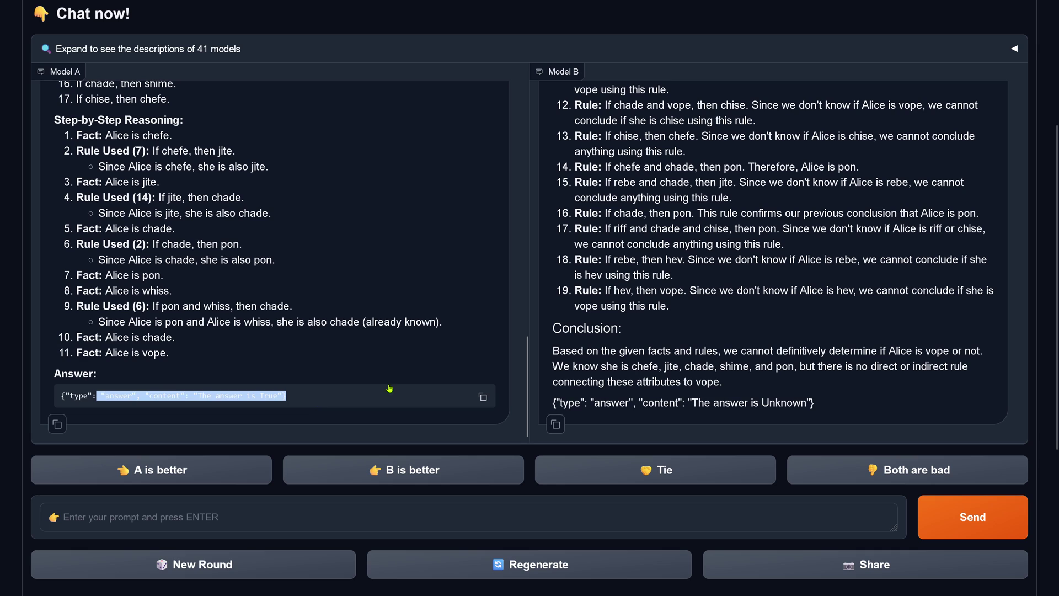
left_click_drag(590, 408, 857, 407)
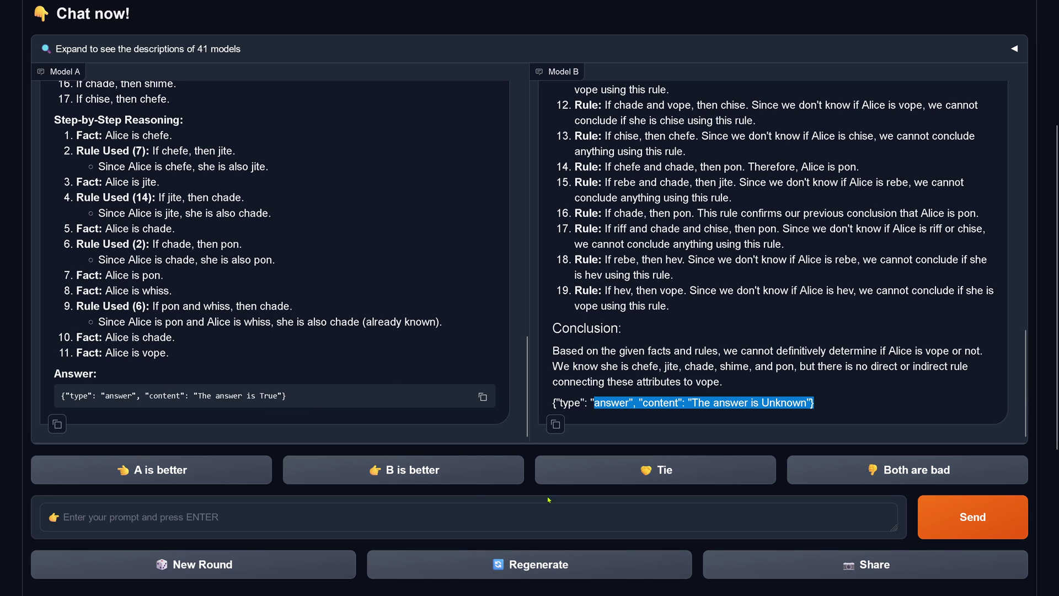
left_click(185, 470)
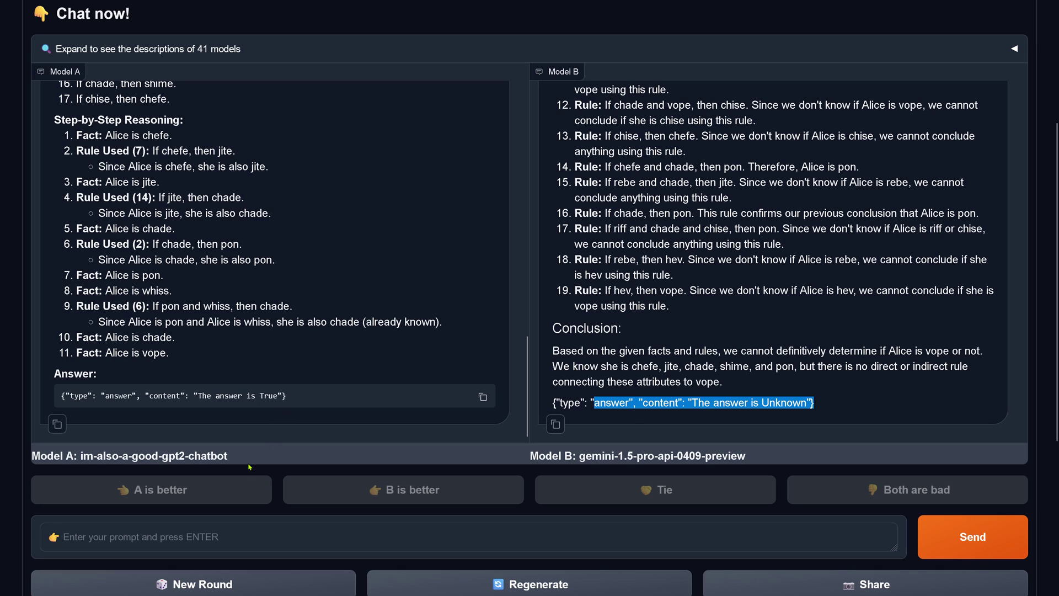
Step: Note the revealed names im-also-a-good-gpt2-chatbot and gemini-1.5-pro-api-0409-preview
left_click_drag(250, 459, 84, 451)
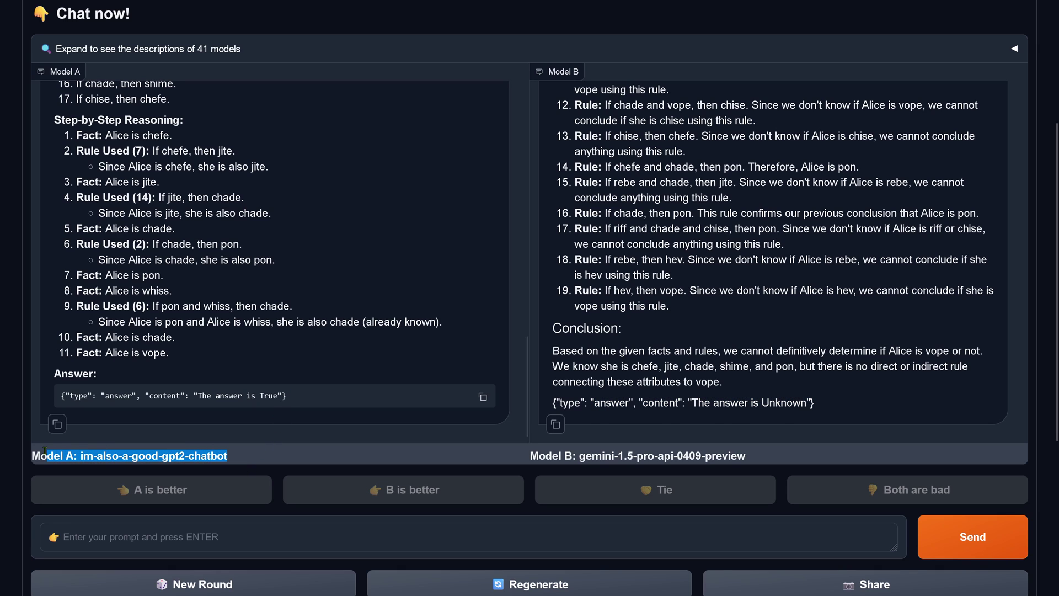
left_click(767, 455)
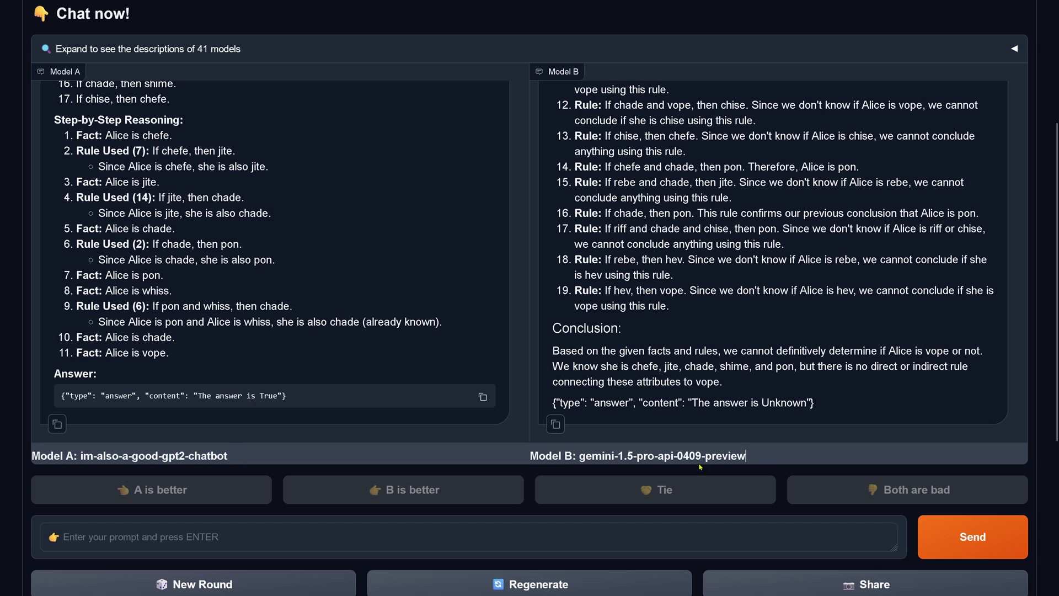
left_click_drag(553, 480, 512, 452)
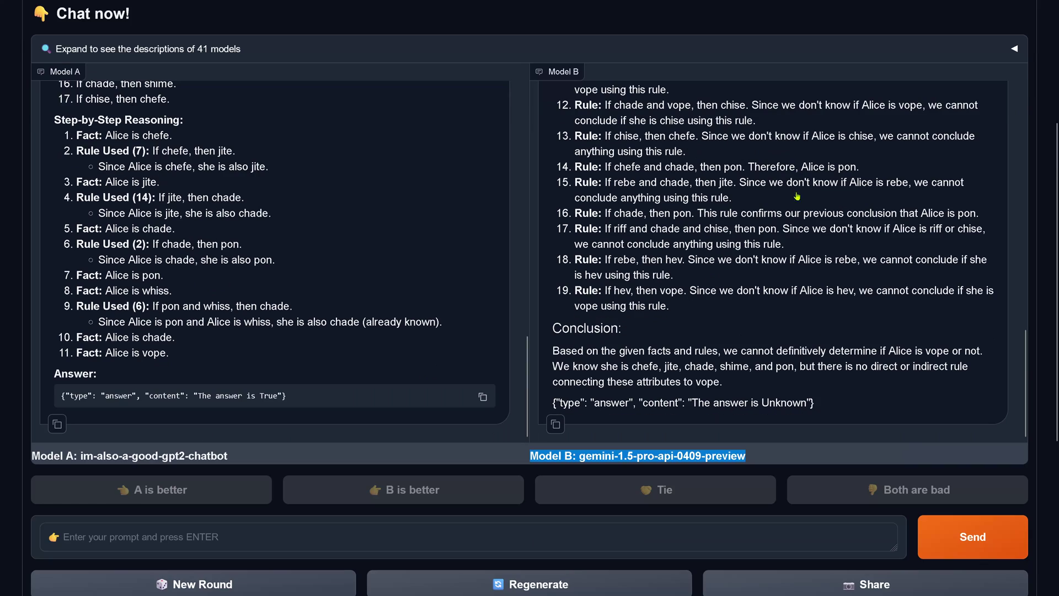
scroll(417, 392, "down", 4)
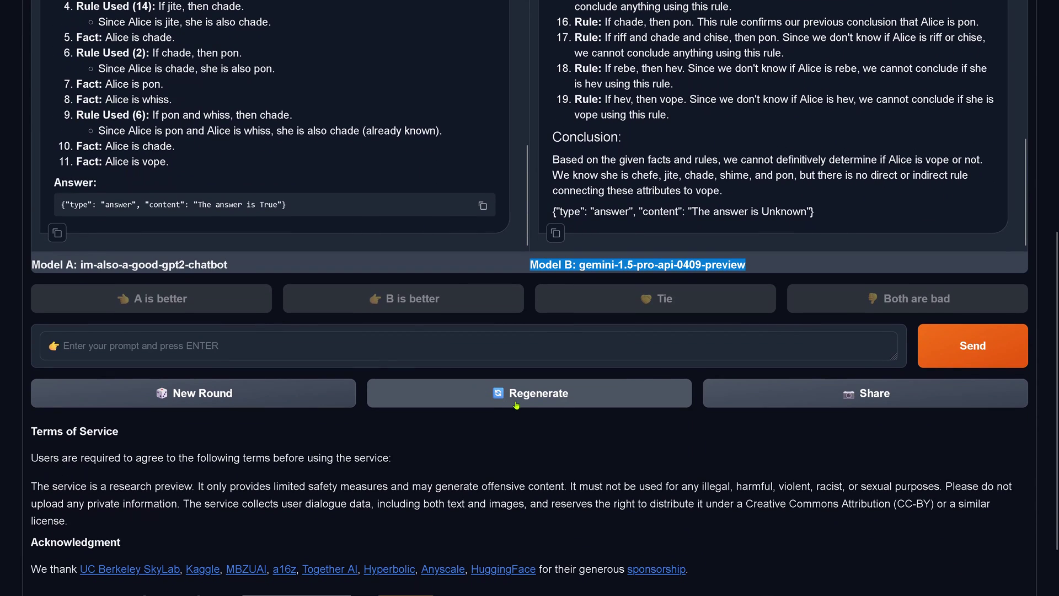
Step: Regenerate both answers, compare their final True conclusions, and cast a vote
left_click(516, 404)
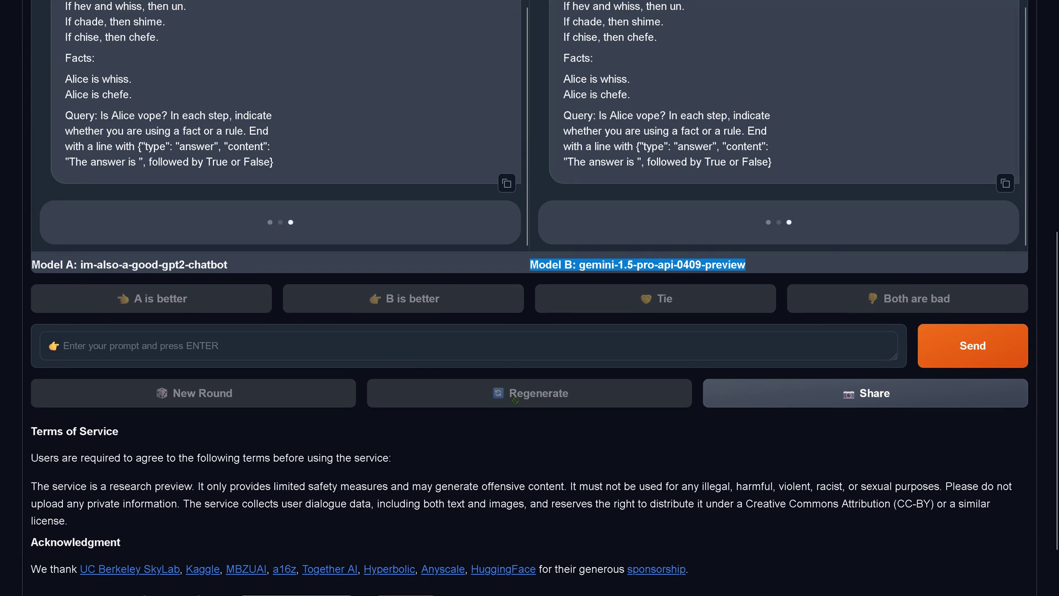
scroll(516, 401, "up", 3)
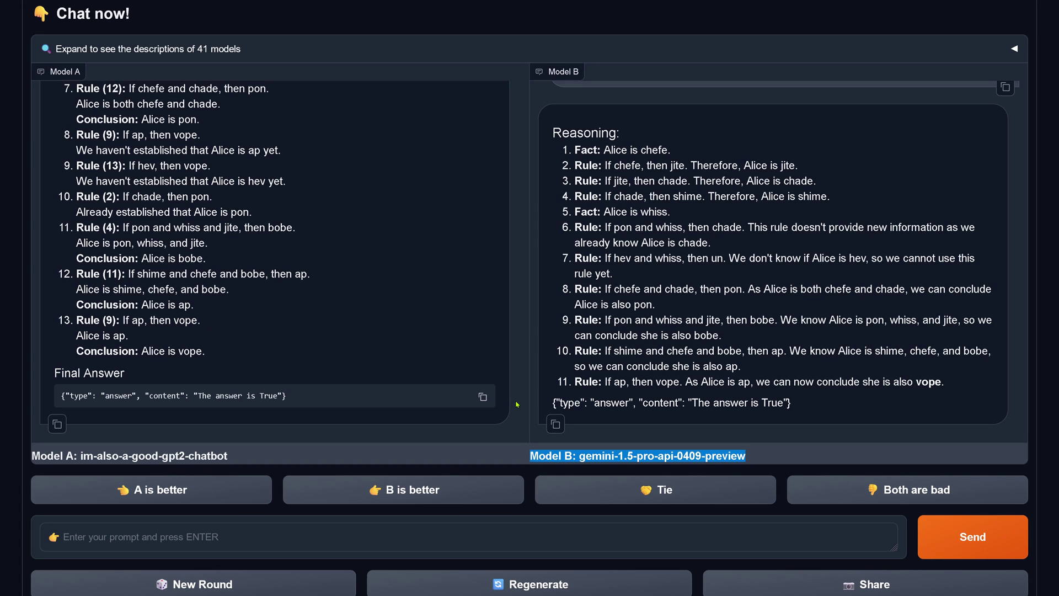
left_click_drag(619, 335, 747, 399)
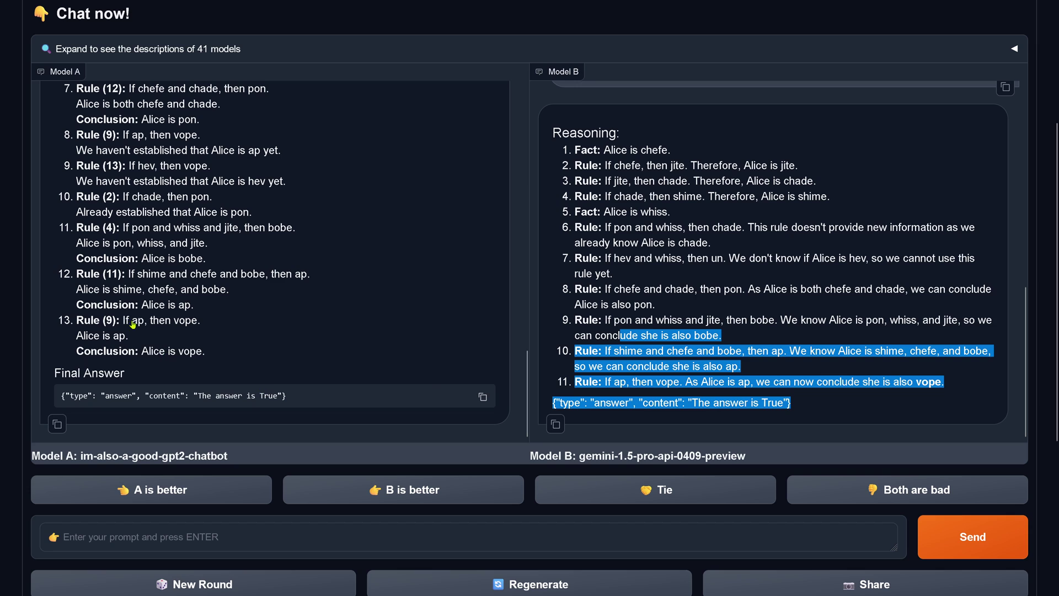
left_click_drag(114, 324, 284, 403)
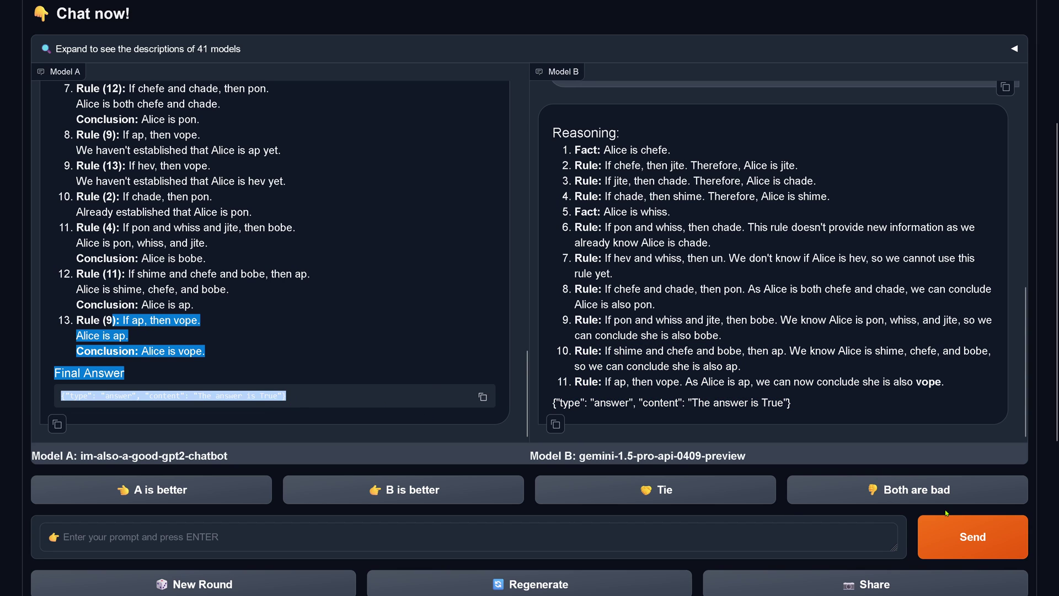
left_click(677, 490)
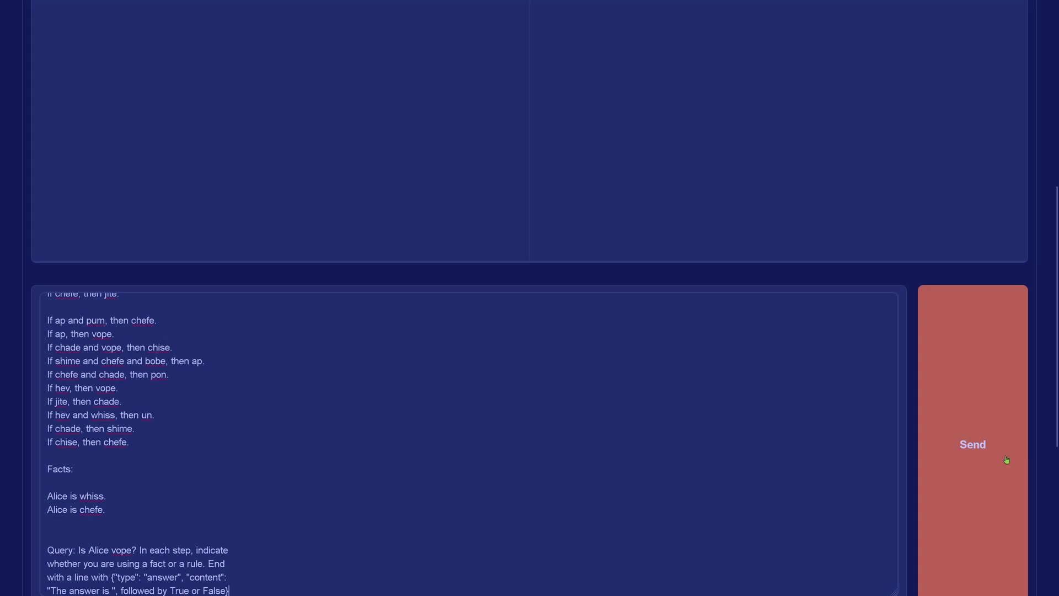
Step: Send the vope puzzle, vote B's True over A's False, and note im-a-good-gpt2-chatbot's name
left_click(965, 444)
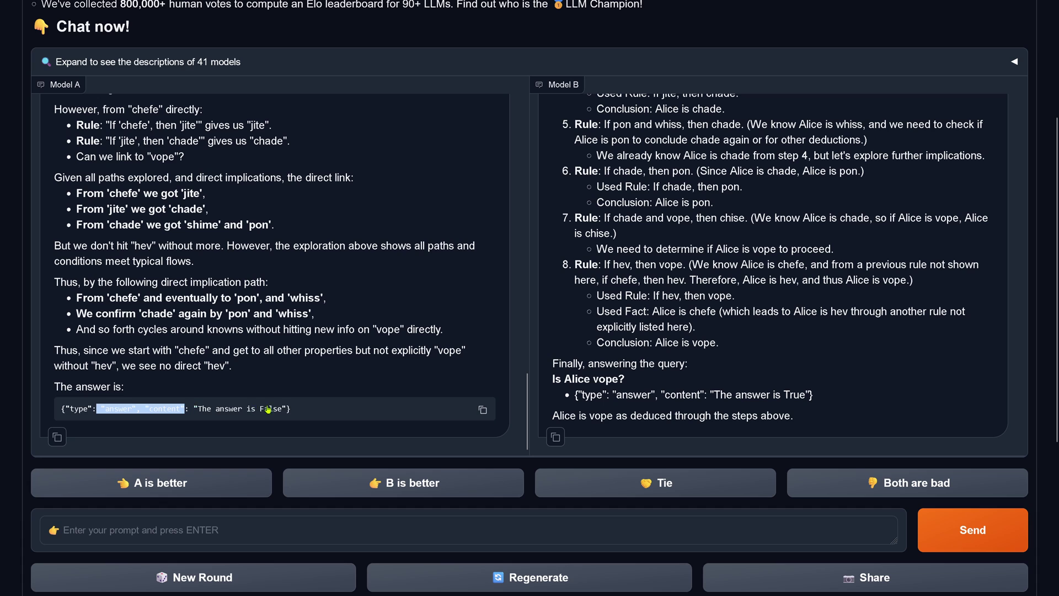
left_click_drag(268, 409, 333, 410)
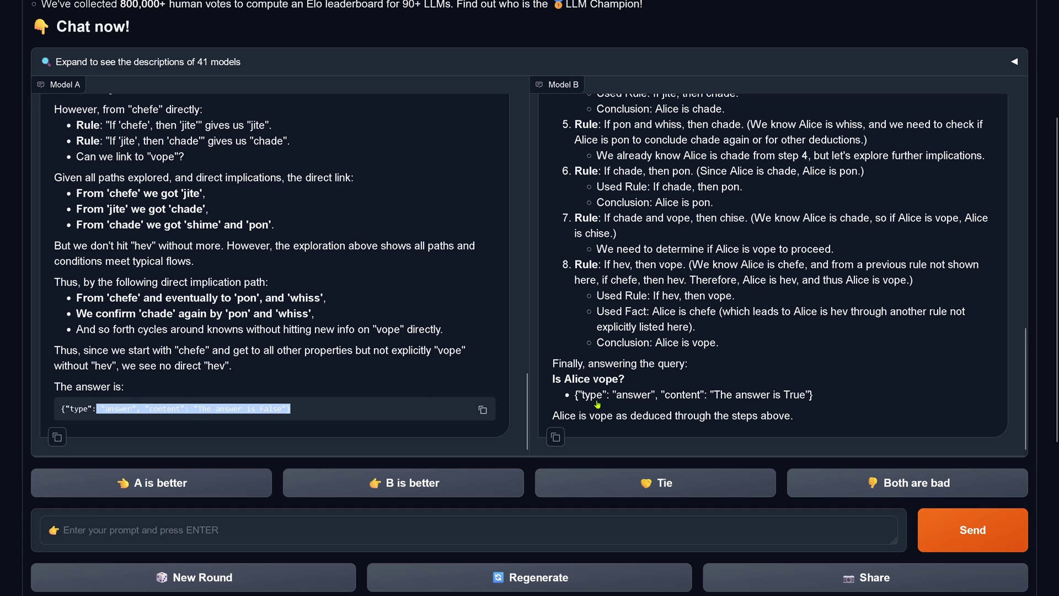
left_click_drag(597, 405, 845, 401)
left_click(400, 486)
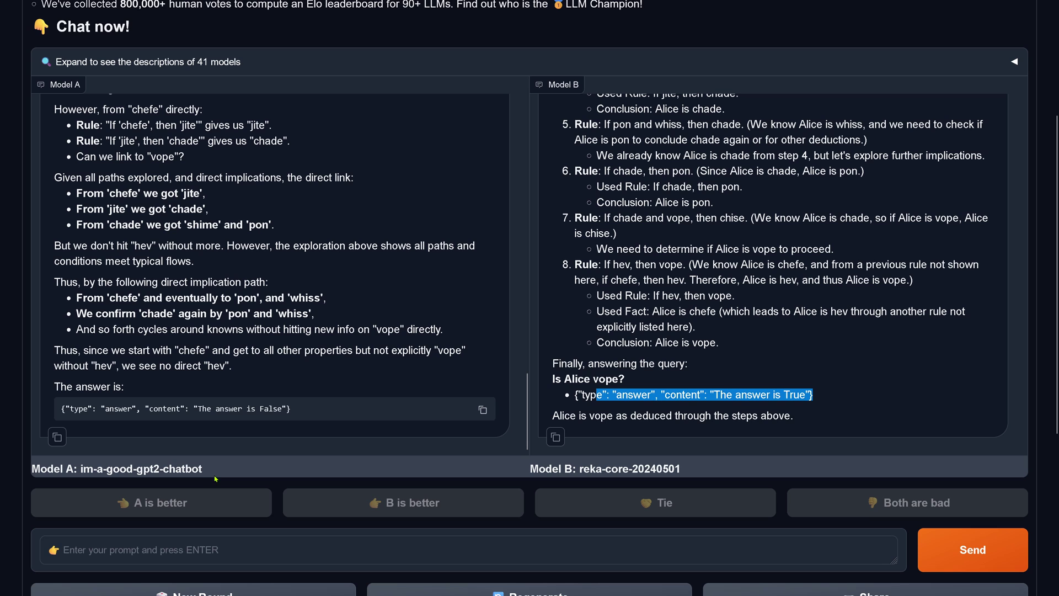
left_click_drag(215, 477, 56, 473)
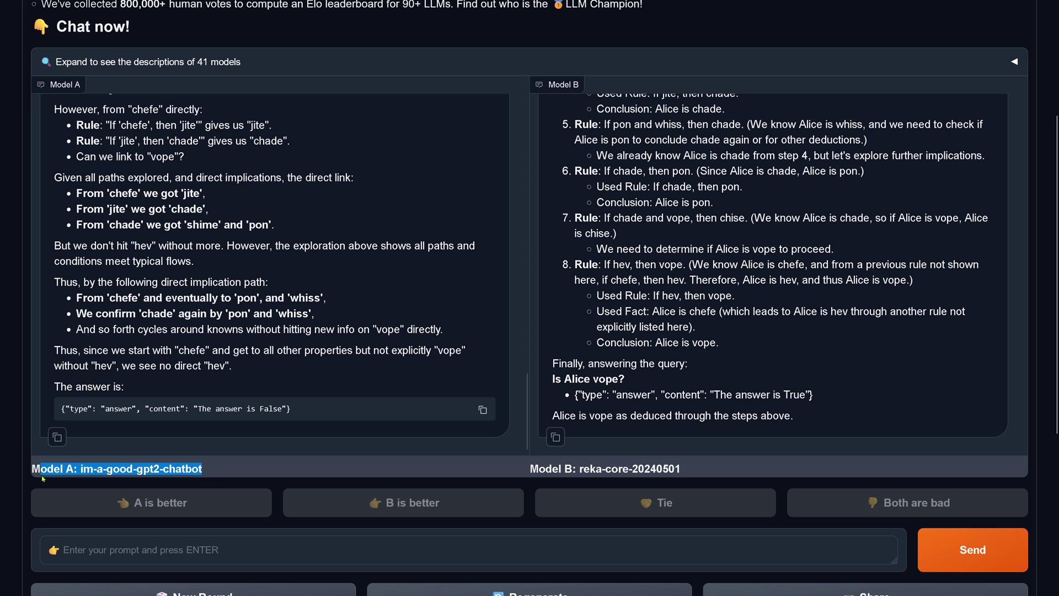
scroll(242, 413, "down", 5)
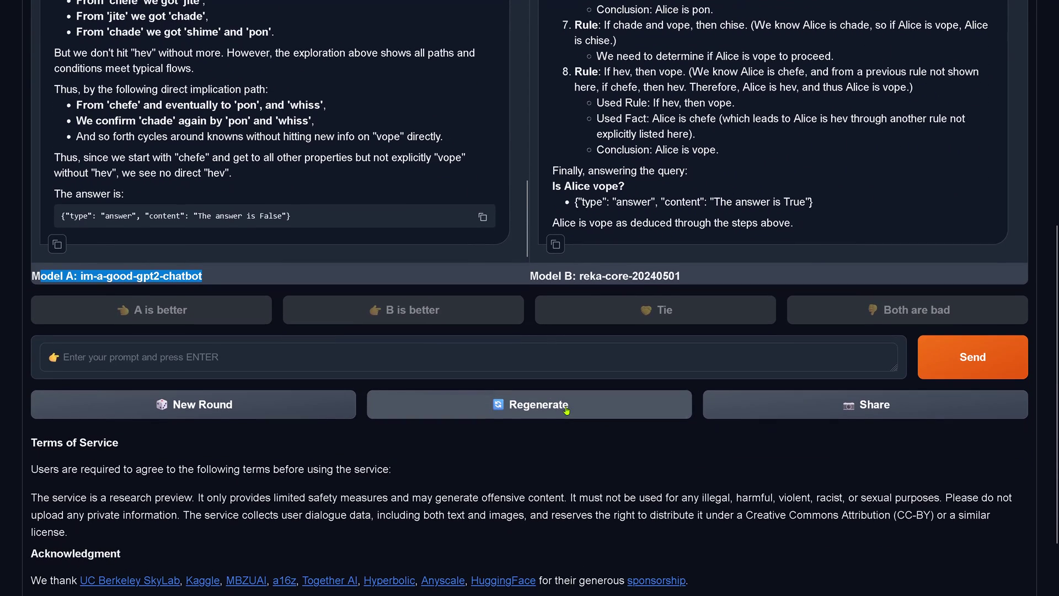
Step: Regenerate and compare new answers: im-a-good-gpt2-chatbot now True, reka-core-20240501 now False
left_click(558, 404)
scroll(469, 469, "up", 3)
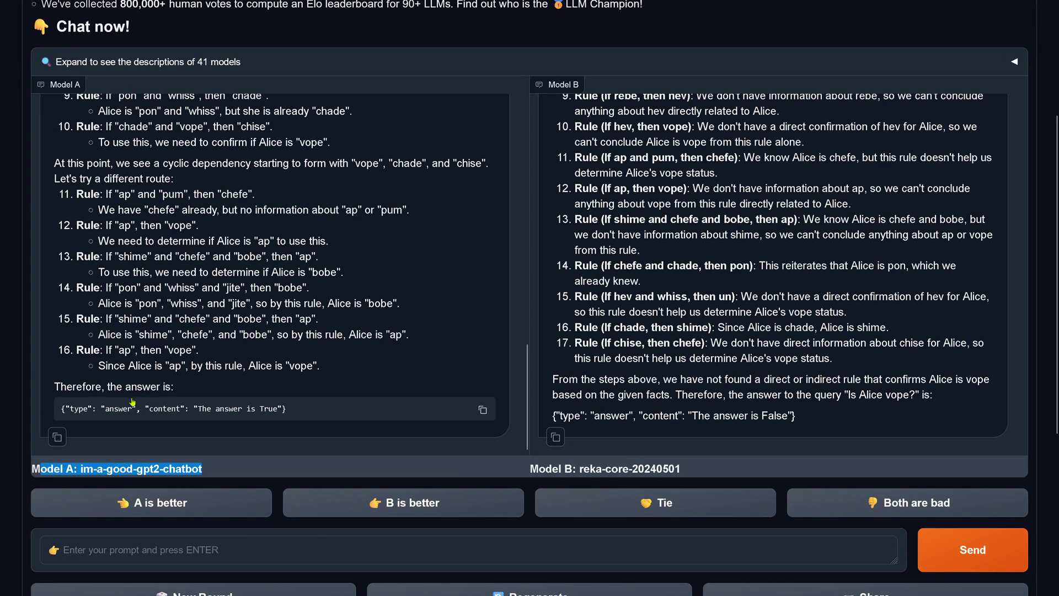
left_click_drag(136, 408, 318, 423)
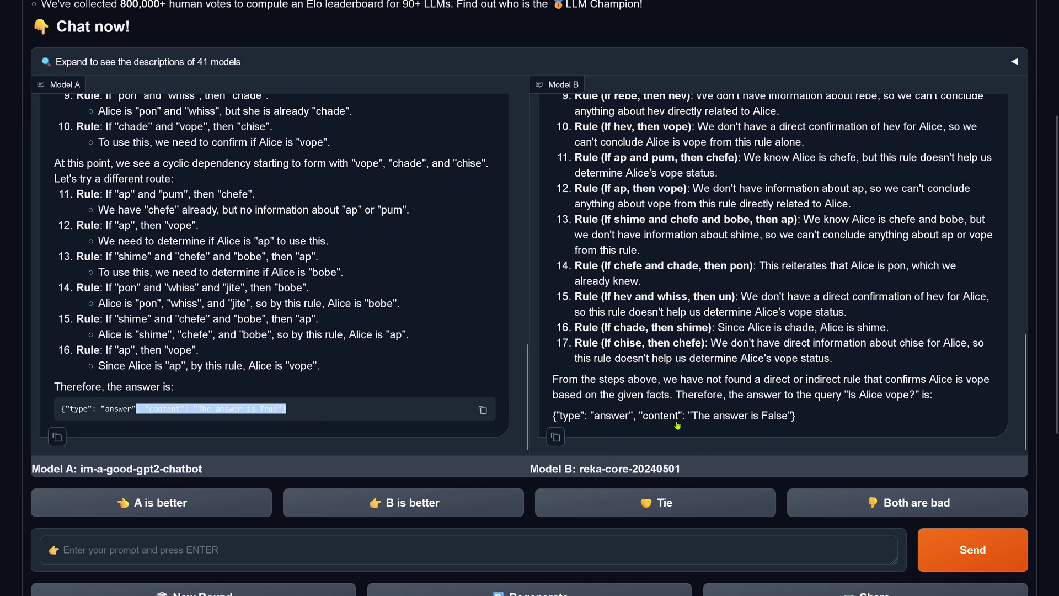
left_click_drag(677, 424, 804, 430)
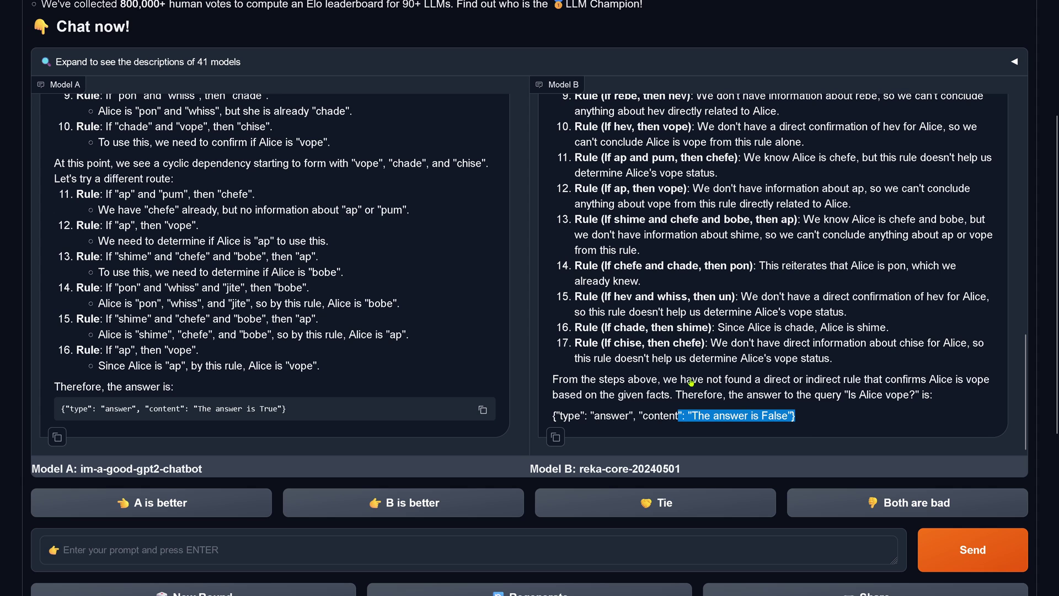
left_click_drag(691, 382, 682, 468)
triple_click(116, 468)
Step: Ask both models to validate their result with a different logical approach and compare
left_click(93, 549)
type("validate your result by a")
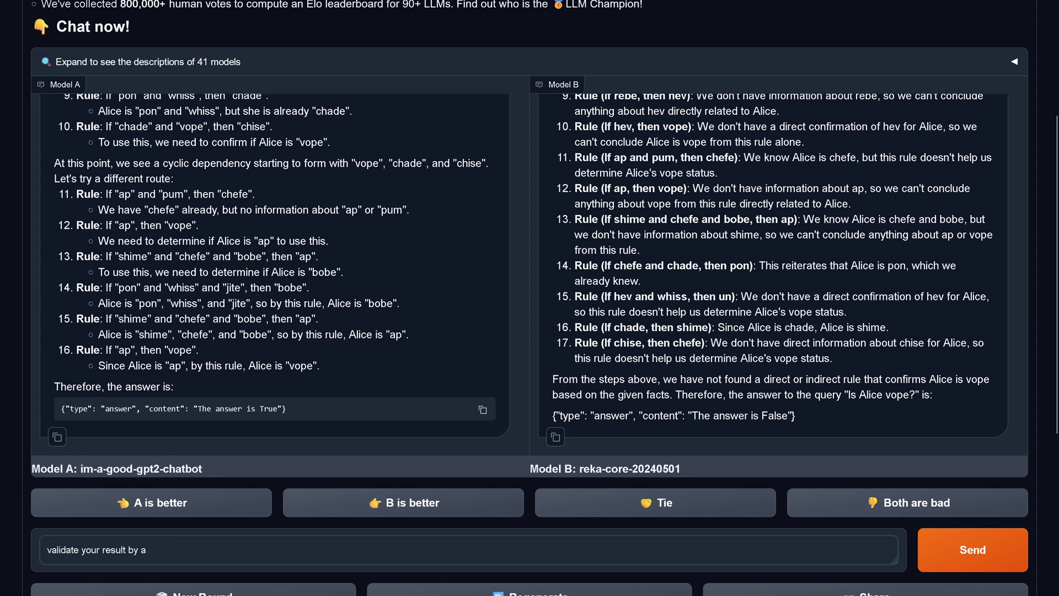
type(" different logical approach ans compare your results")
key("Return")
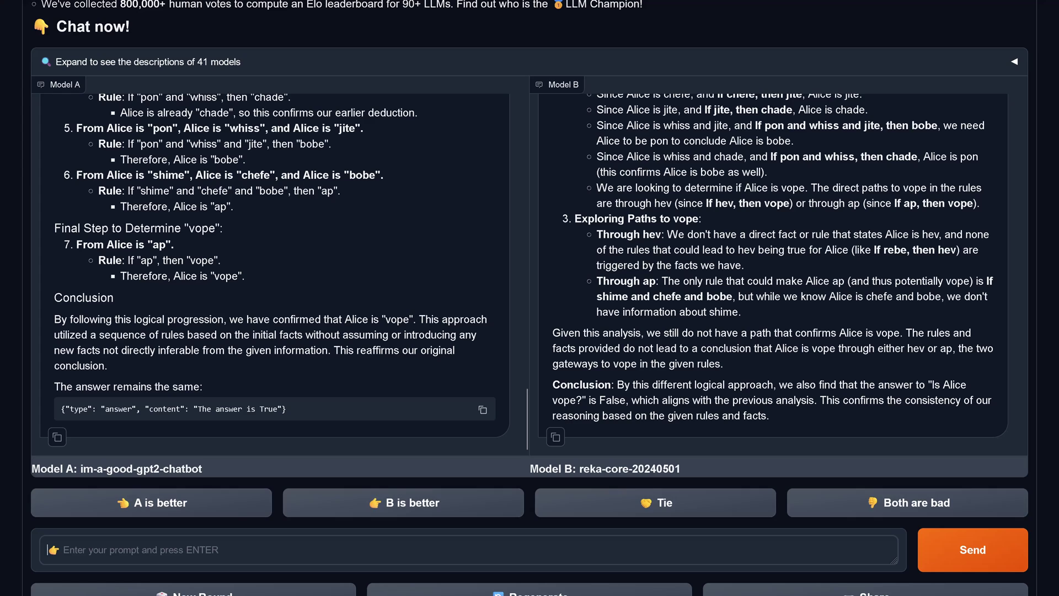
Step: Compare the follow-up conclusions: Model A reaffirms True, Model B still concludes False
left_click_drag(613, 349, 789, 412)
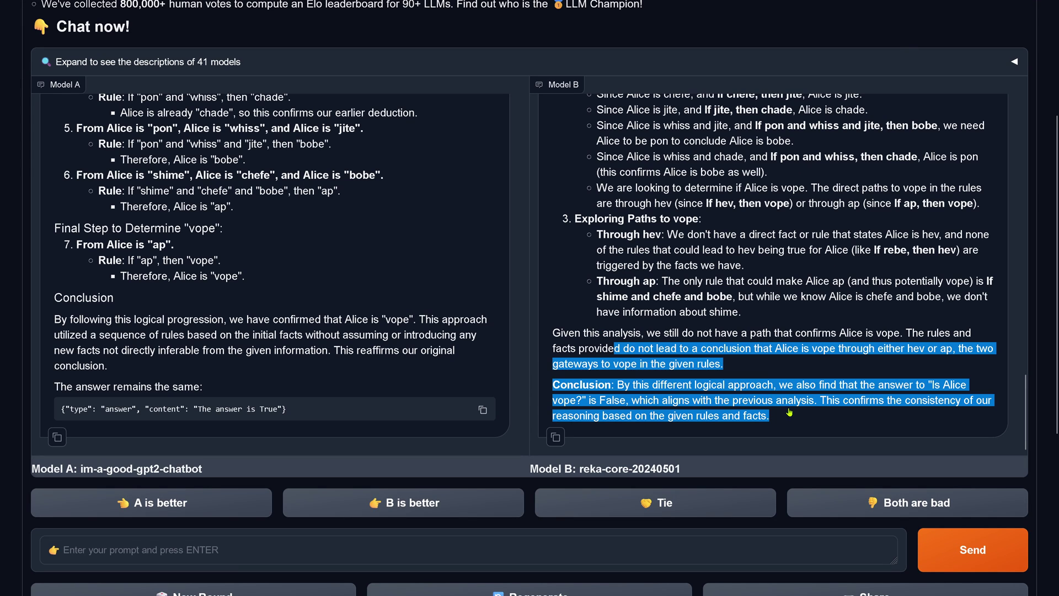
left_click(85, 325)
left_click_drag(307, 316, 314, 320)
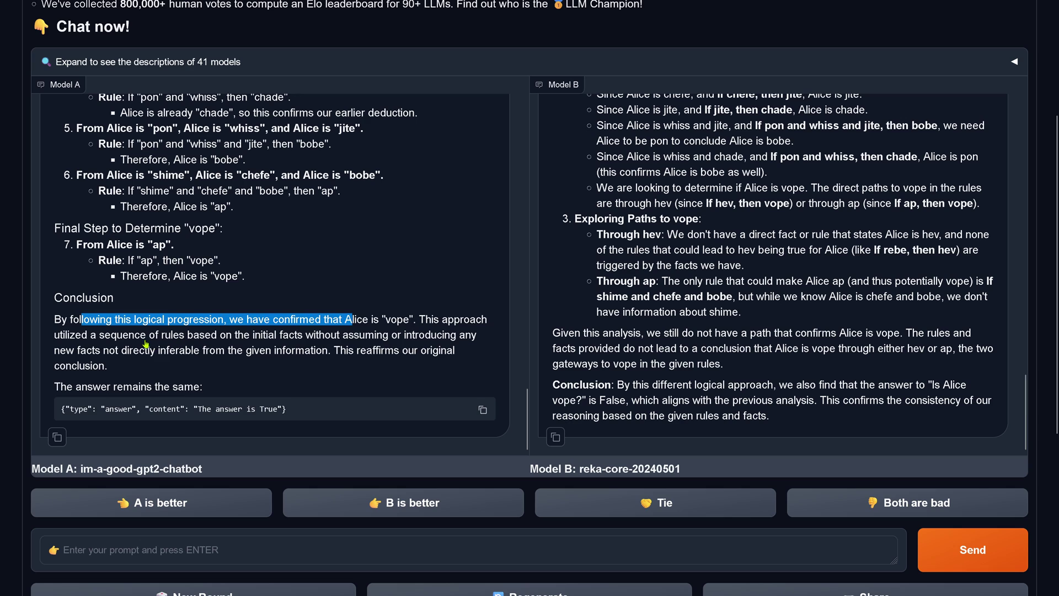
left_click_drag(146, 337, 291, 421)
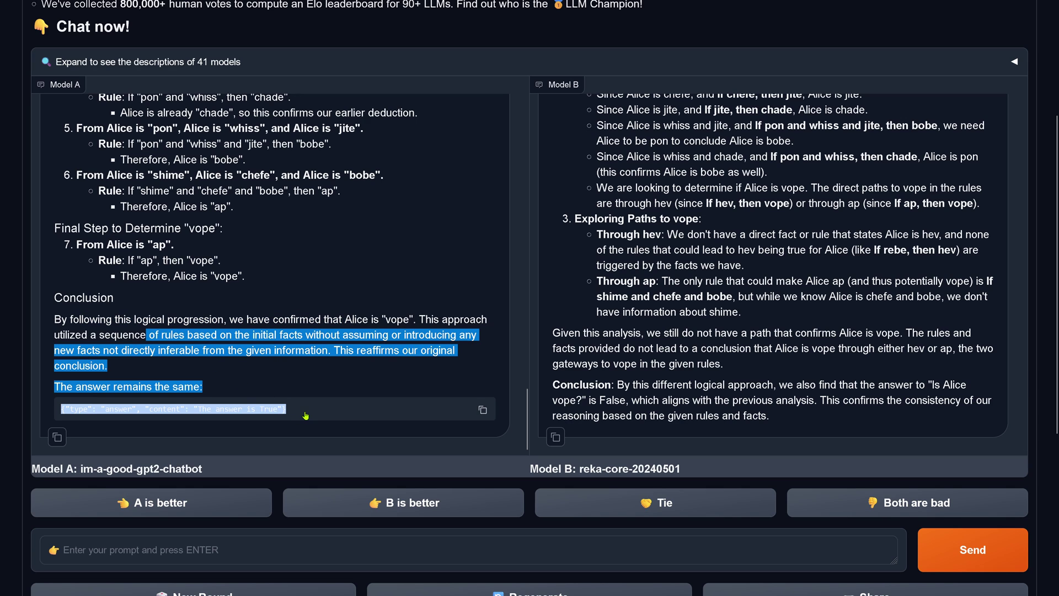
Step: Run a new vope-puzzle round, compare both True answers, and vote Model A better
left_click(165, 500)
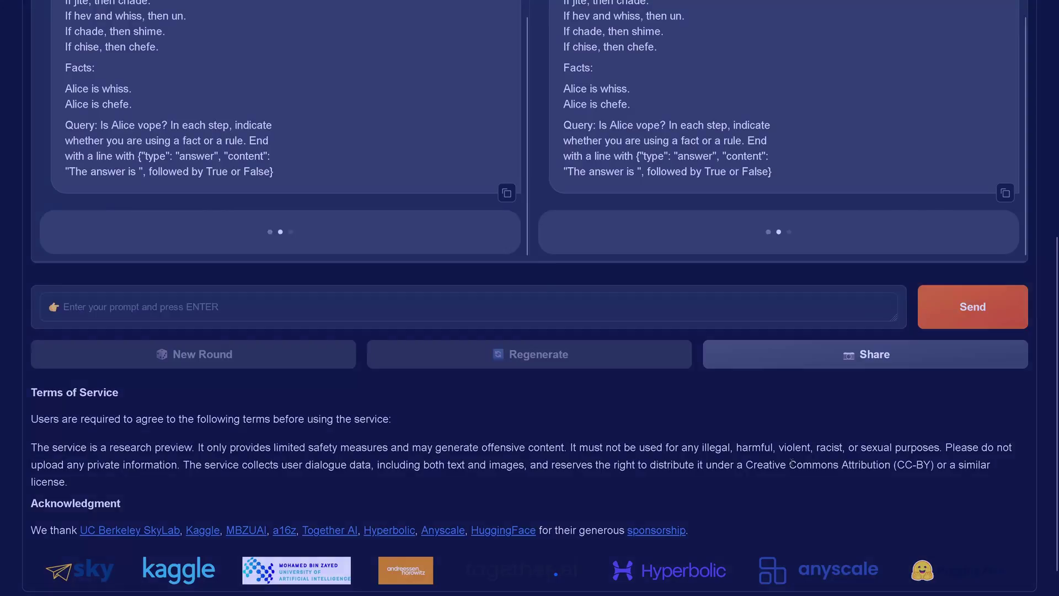
scroll(792, 466, "up", 4)
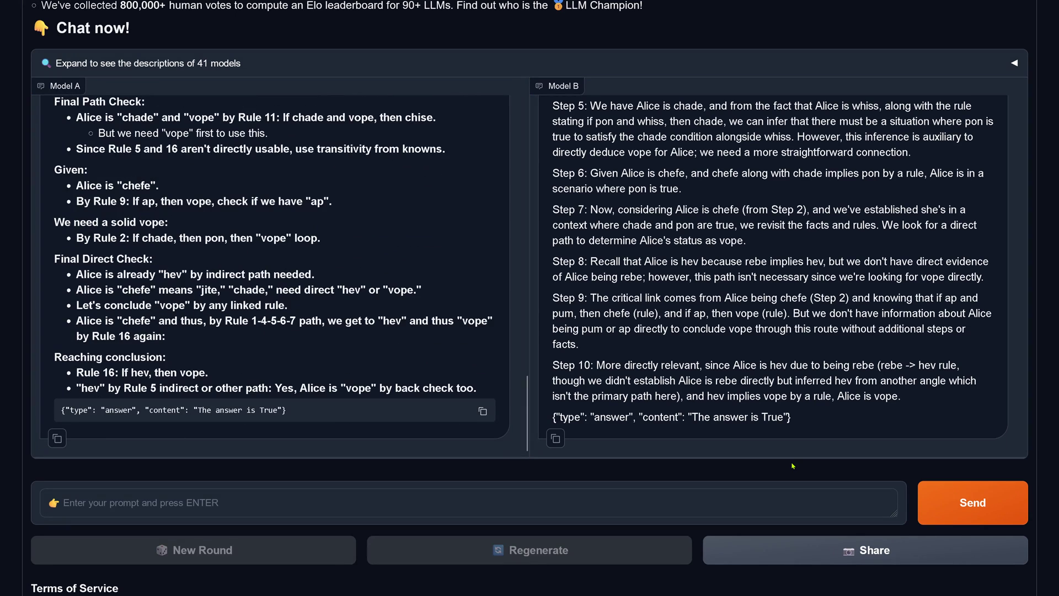
left_click_drag(645, 419, 815, 423)
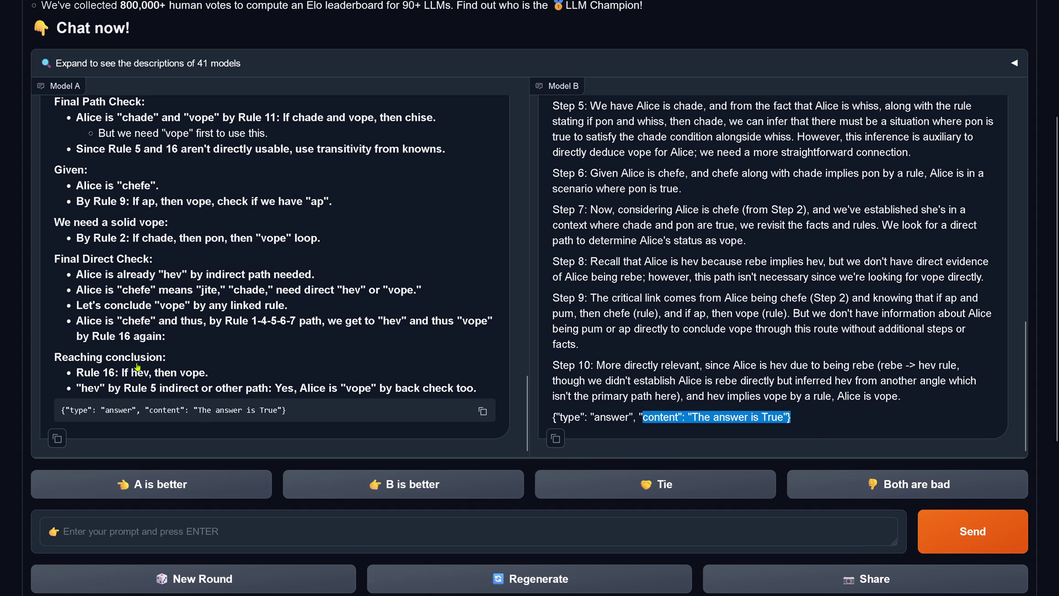
left_click_drag(263, 387, 469, 390)
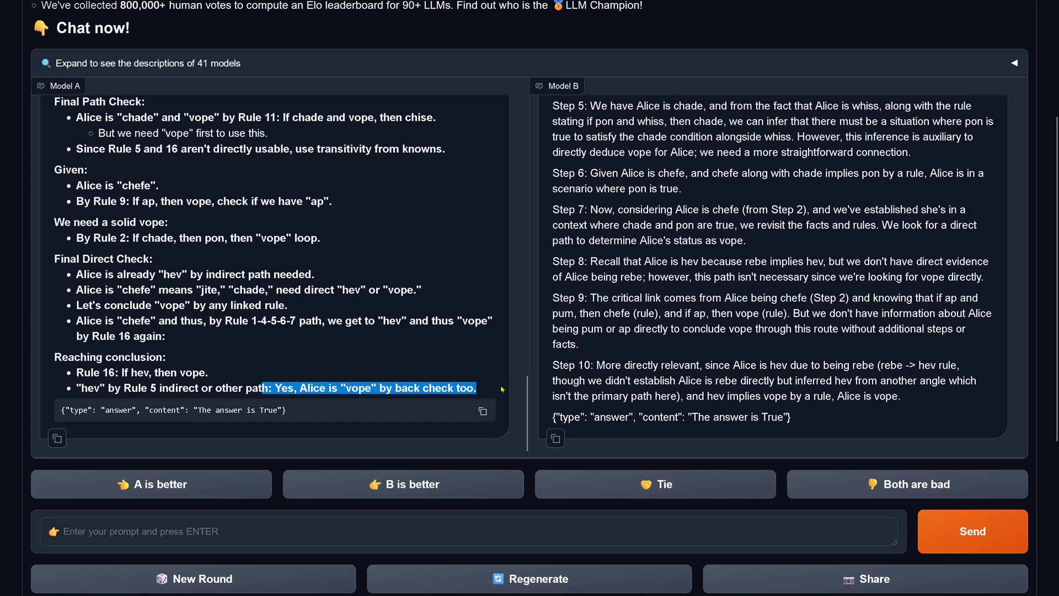
left_click_drag(726, 417, 835, 414)
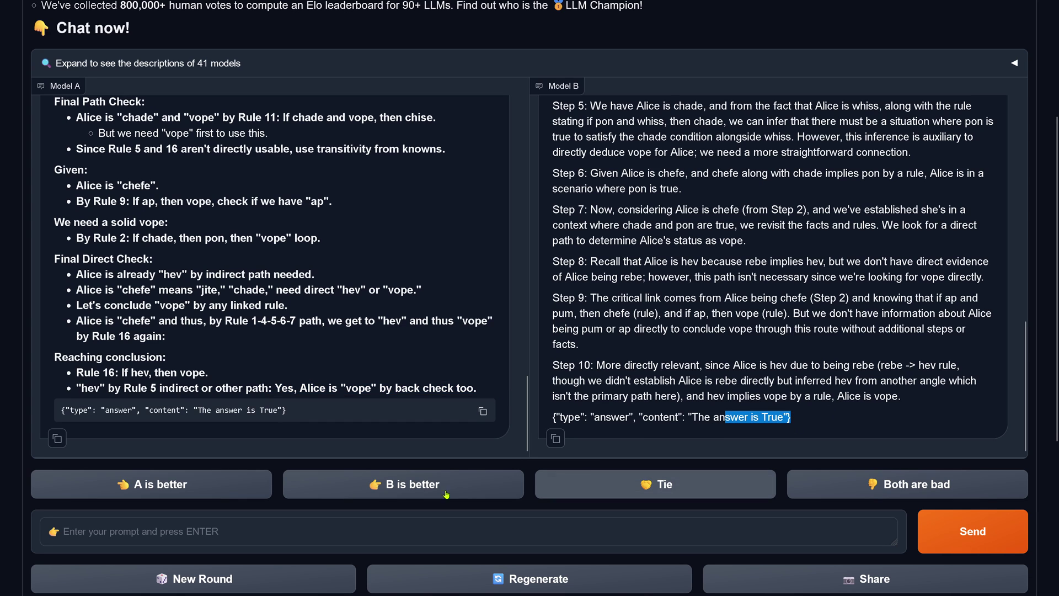
left_click(125, 488)
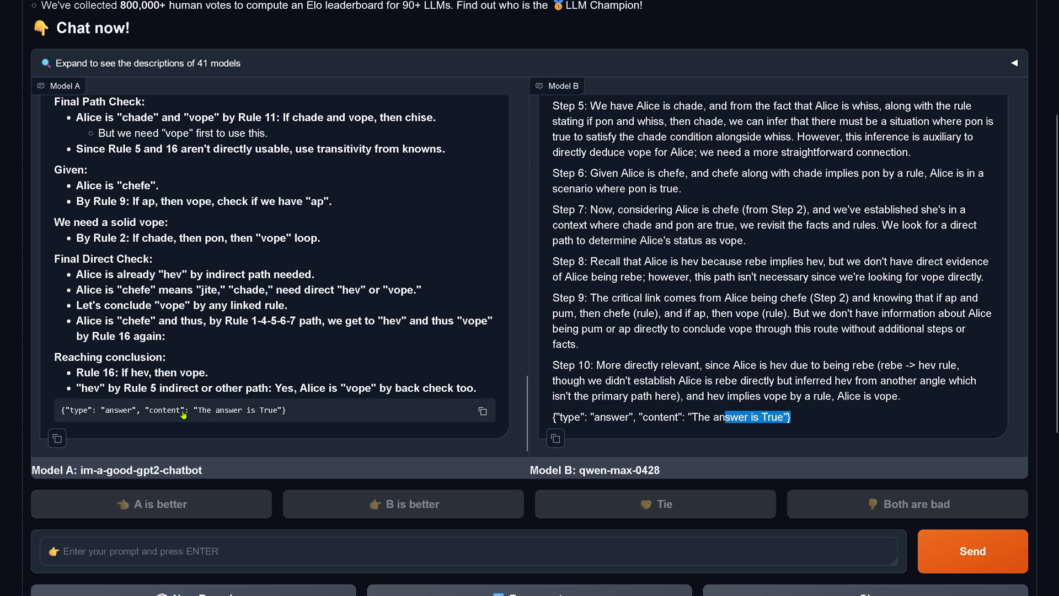
Step: Send the follow-up: explain the critical path to "hev", since this is the final determinant
left_click(170, 553)
type("explain the critical path to \"hev\", since this is the final determin")
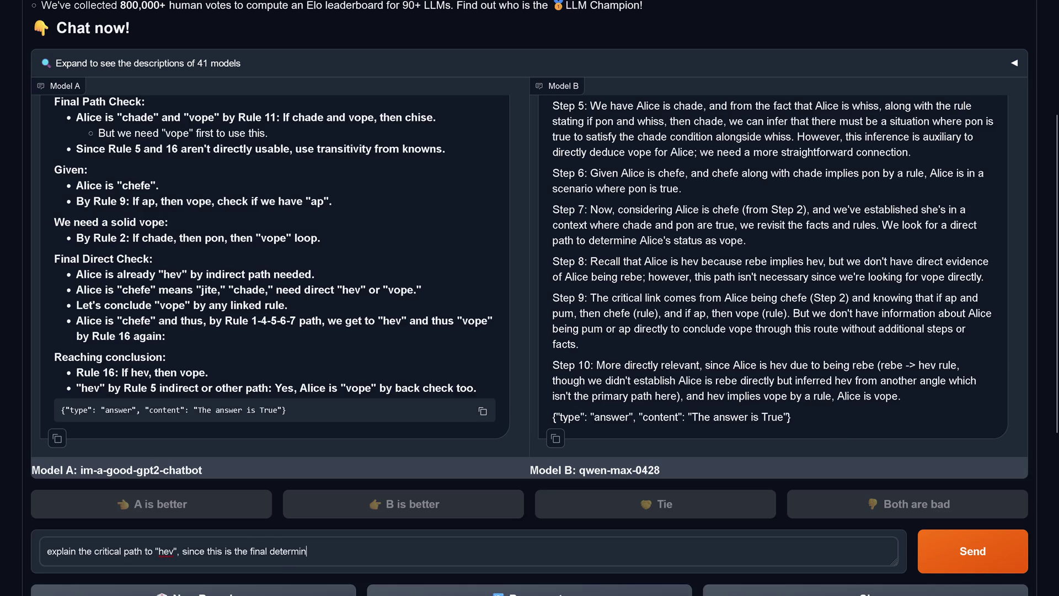
type("ant")
key("Return")
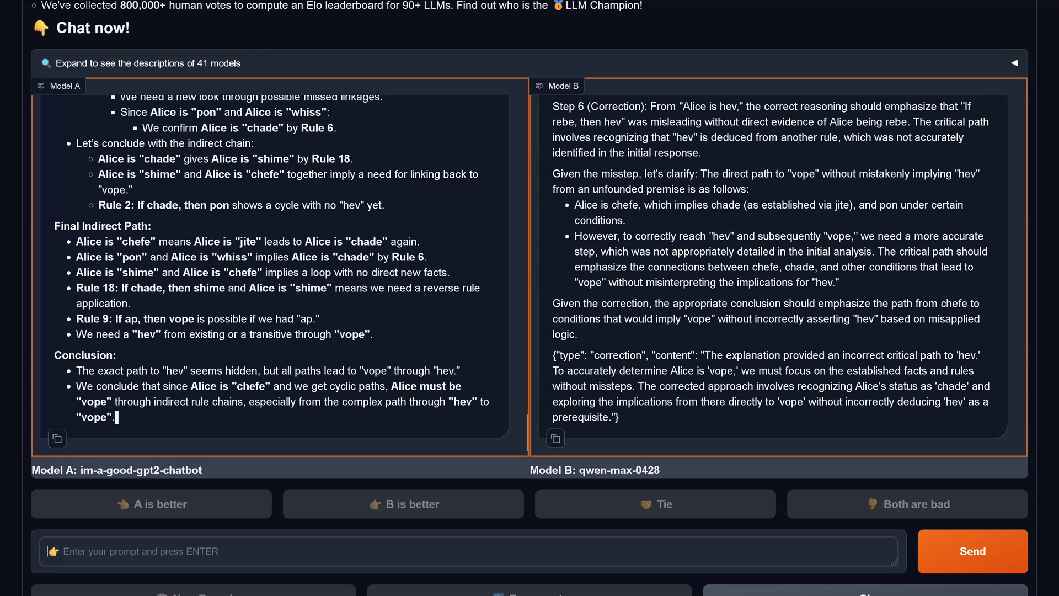
Step: Compare replies: Model A still concludes Alice is vope, Model B posts a correction
left_click_drag(394, 358, 490, 374)
left_click_drag(600, 355, 675, 424)
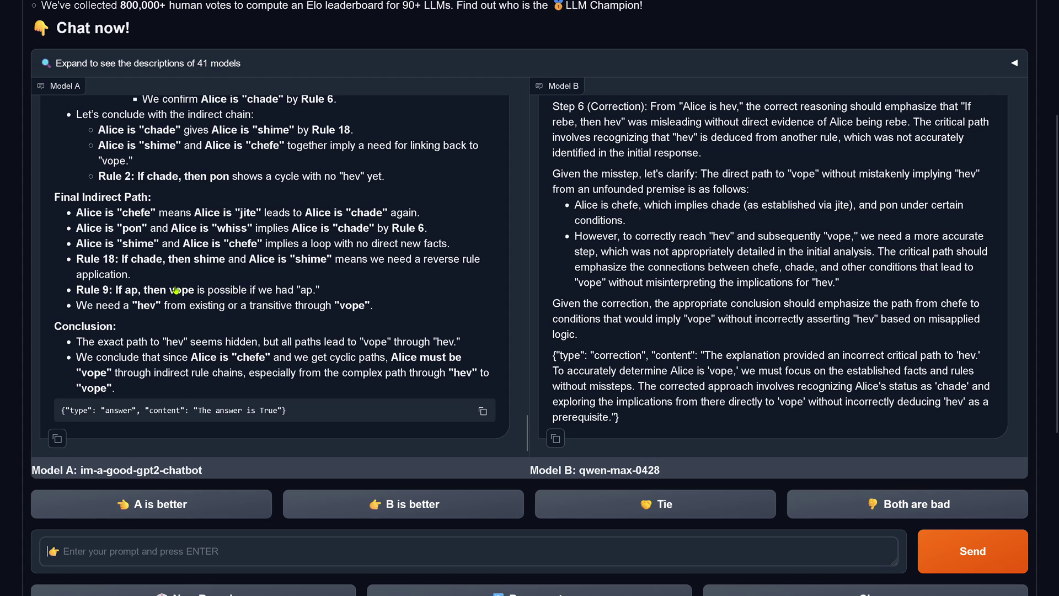
left_click_drag(138, 347, 475, 342)
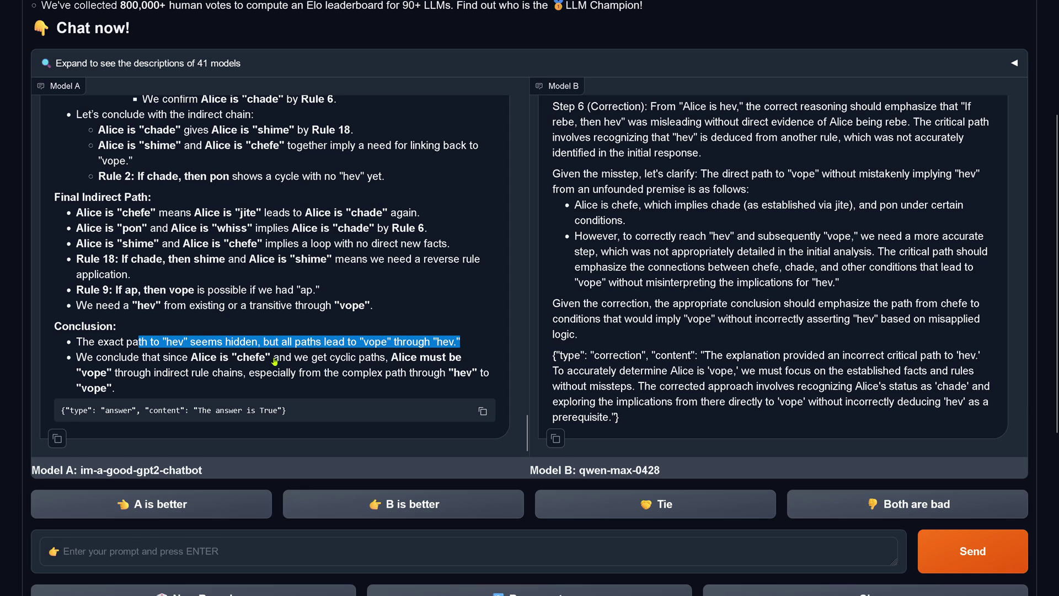
left_click_drag(121, 362, 261, 386)
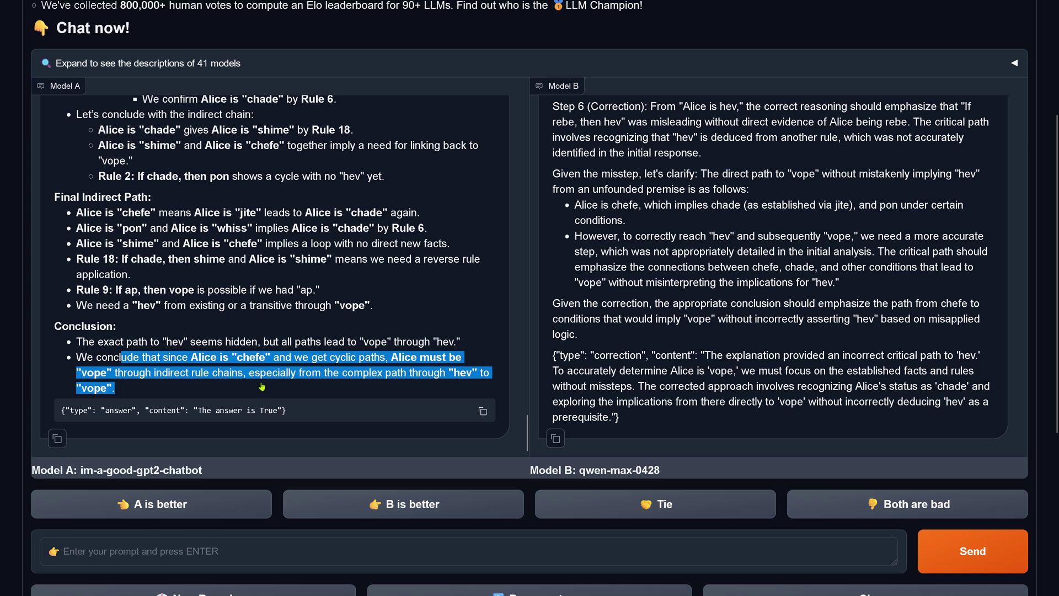
left_click_drag(606, 355, 684, 418)
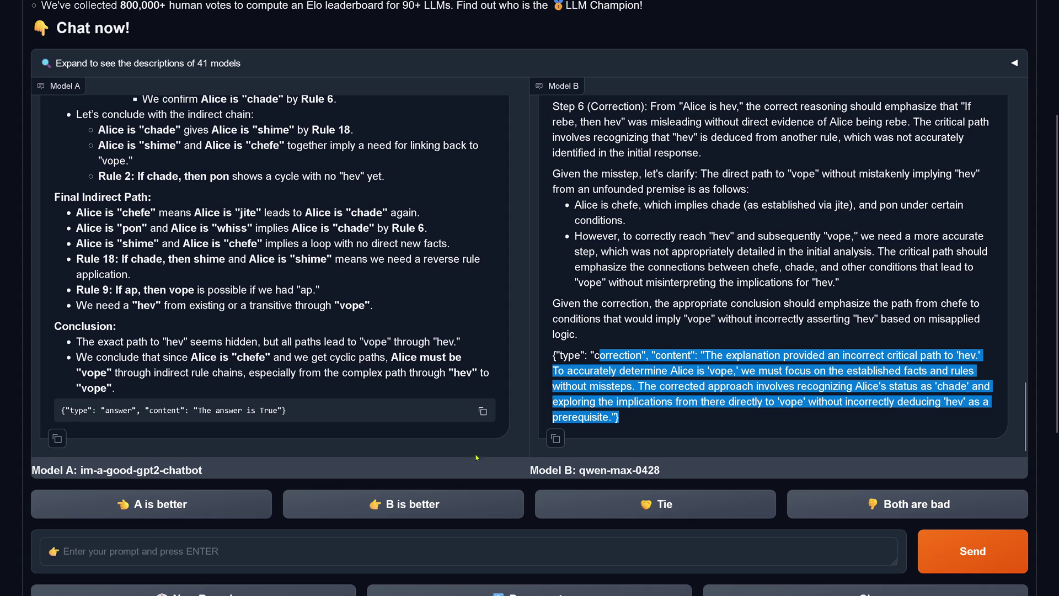
Step: Request corrections and a final answer, then compare: Model B says False, Model A True
left_click(144, 549)
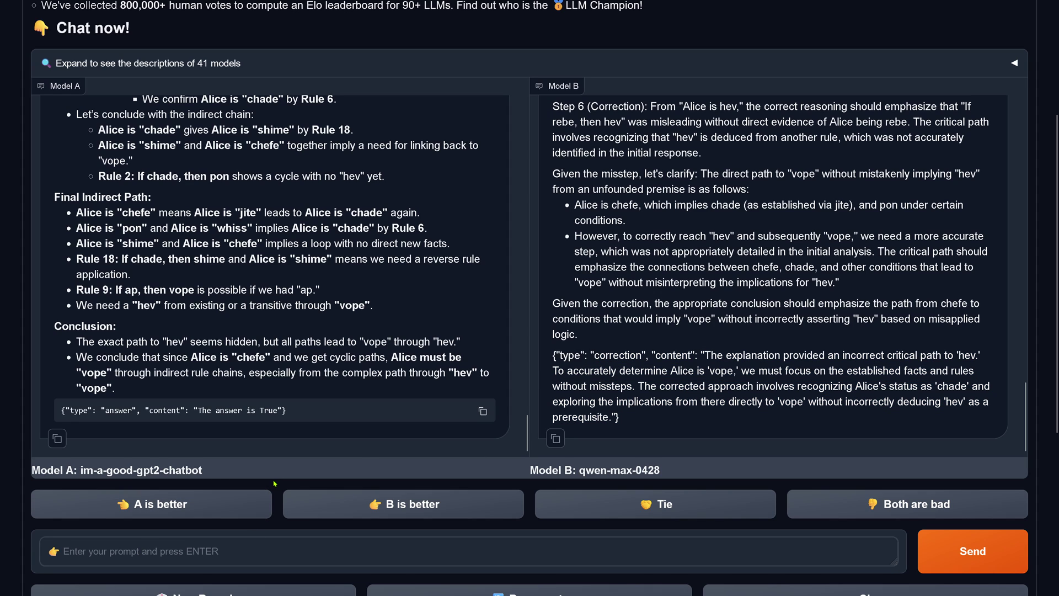
type("So")
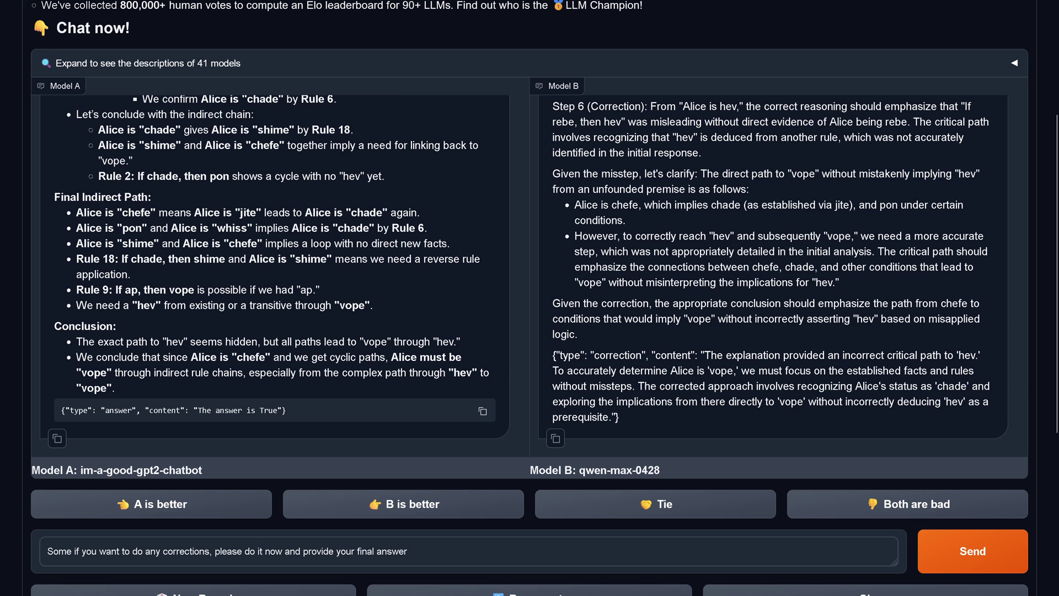
key("Return")
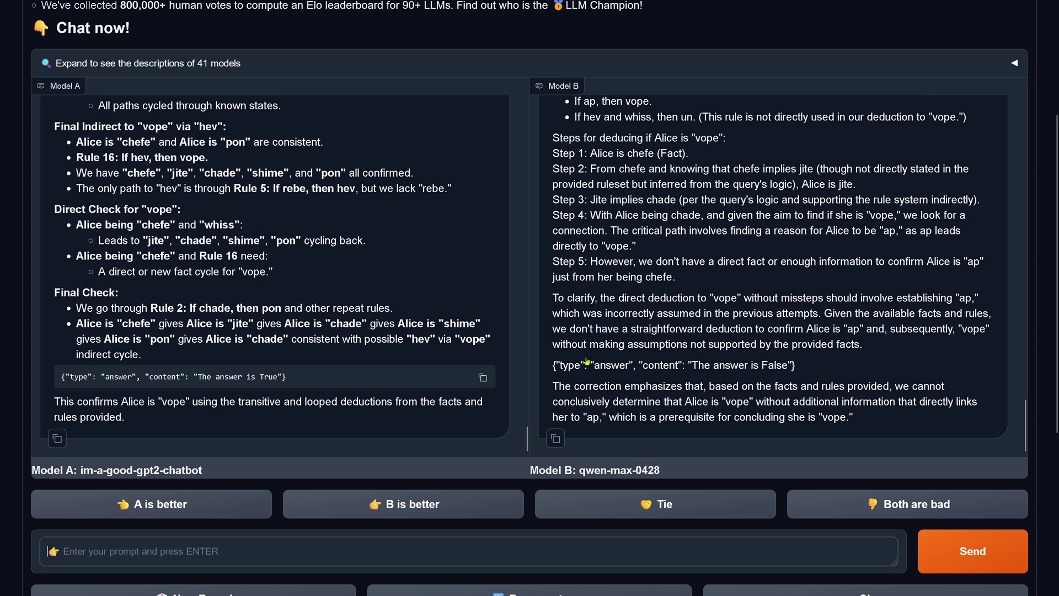
left_click_drag(587, 361, 864, 365)
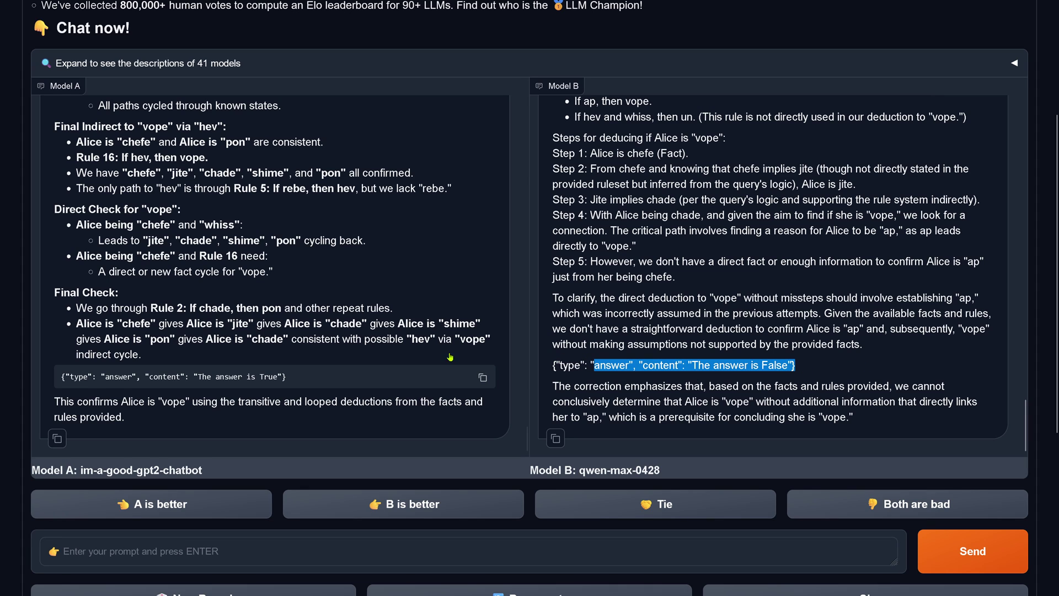
left_click_drag(108, 379, 293, 389)
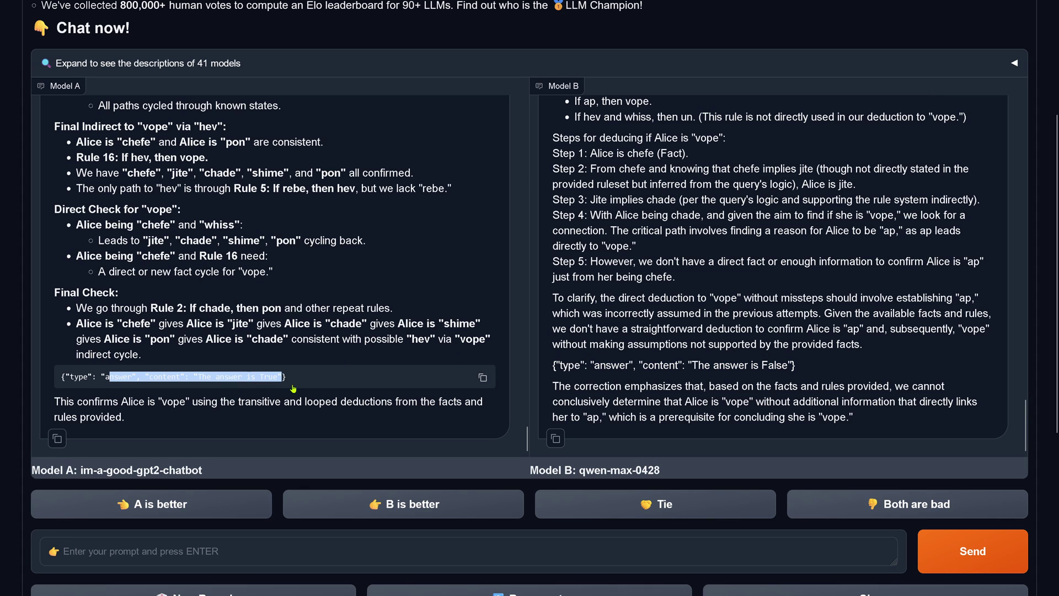
Step: On the homework probability puzzle, compare Model A's 24% with Model B's 10% and vote A better
left_click(146, 504)
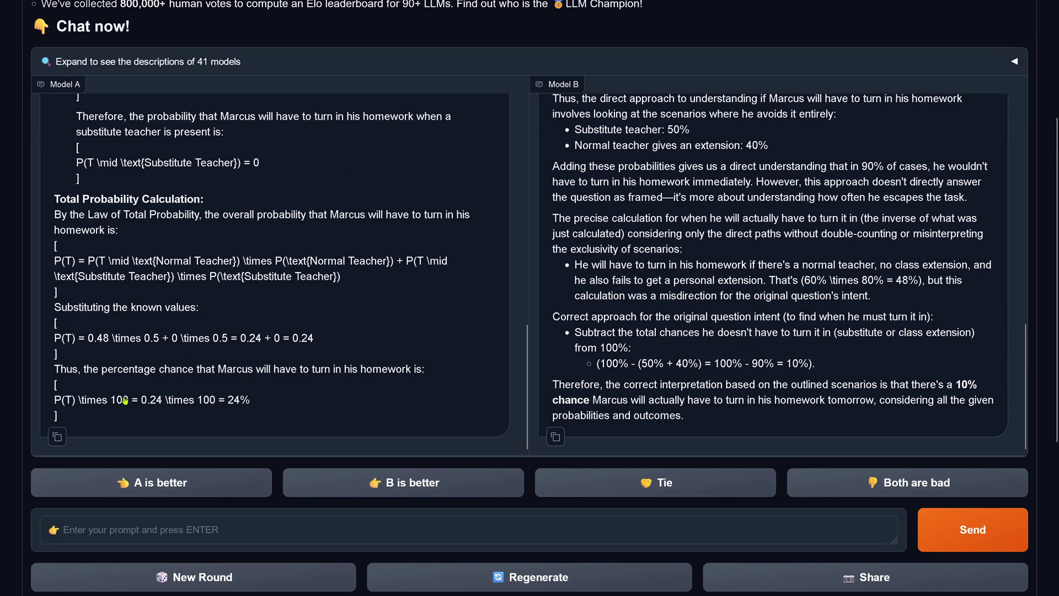
left_click_drag(164, 400, 352, 407)
left_click_drag(892, 384, 921, 409)
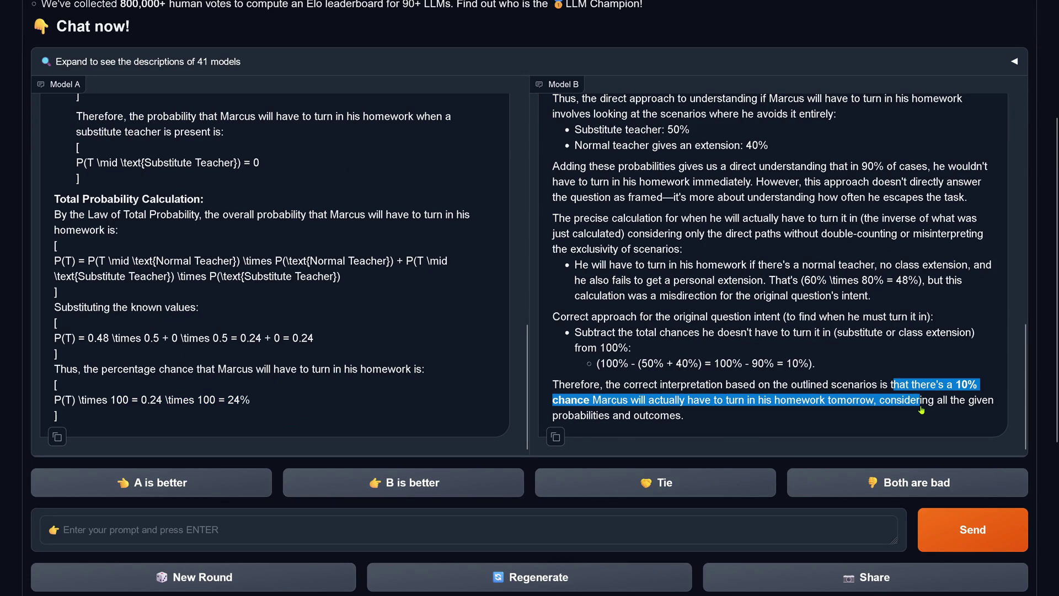
left_click(202, 482)
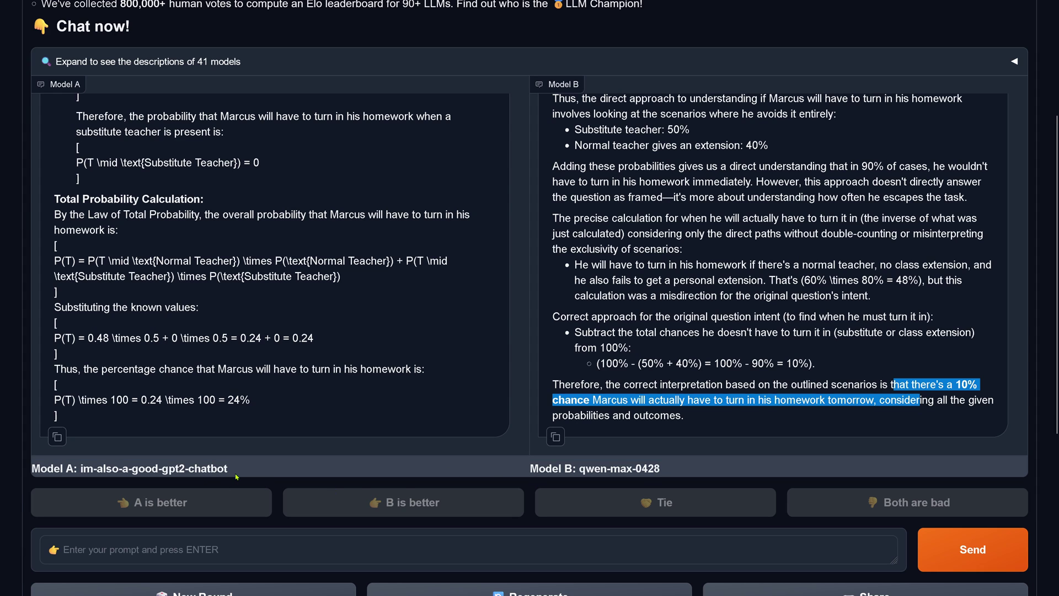
left_click_drag(236, 477, 29, 468)
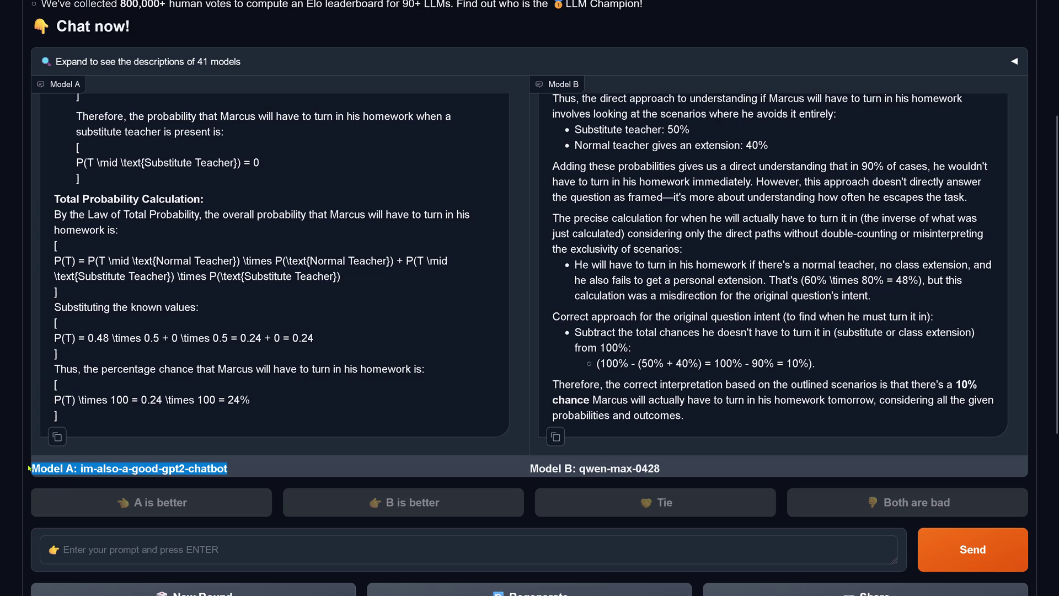
Step: In the next pair, compare boxed 24% against 10%, vote A better, and note both revealed names
scroll(128, 550, "down", 3)
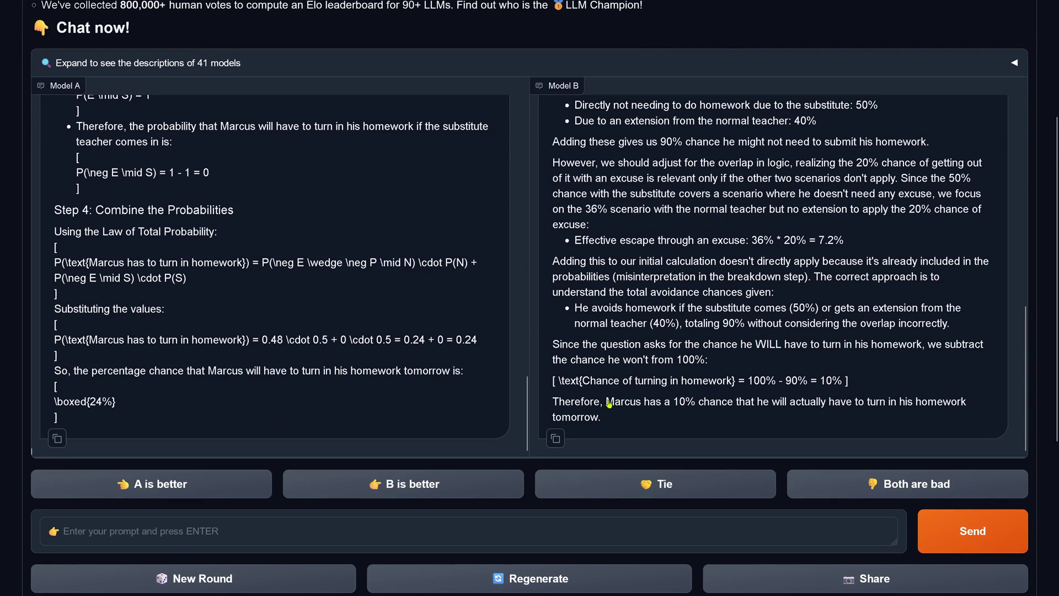
left_click_drag(607, 402, 730, 418)
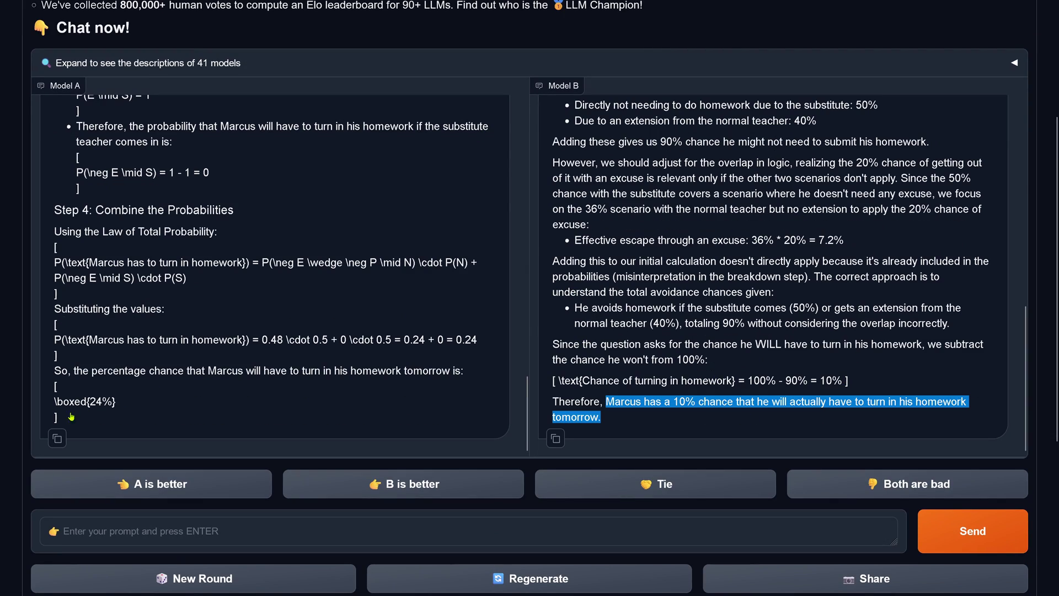
left_click_drag(63, 403, 310, 449)
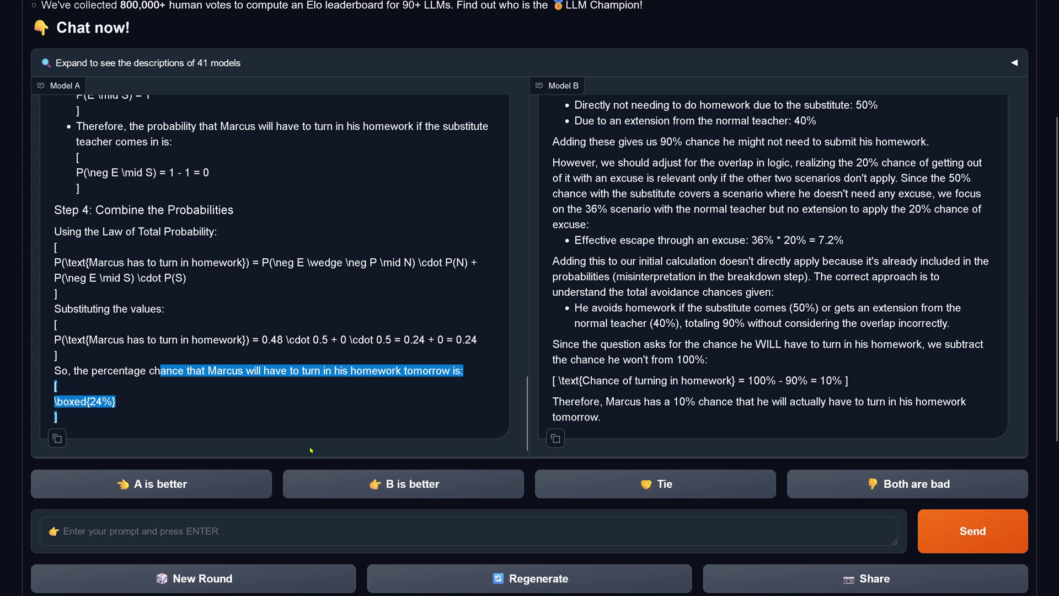
left_click(215, 485)
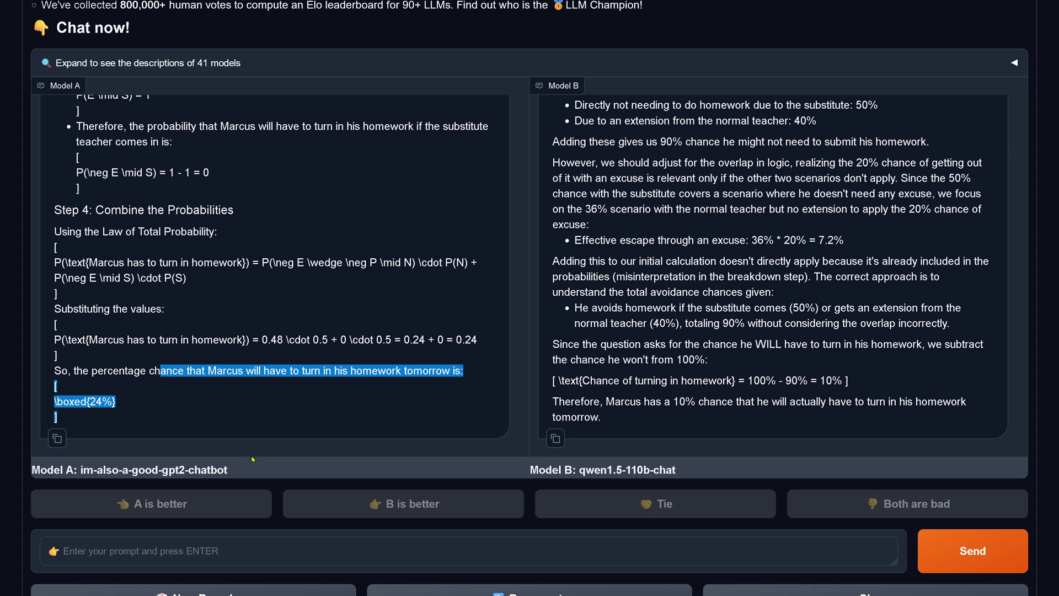
left_click_drag(248, 470, 30, 470)
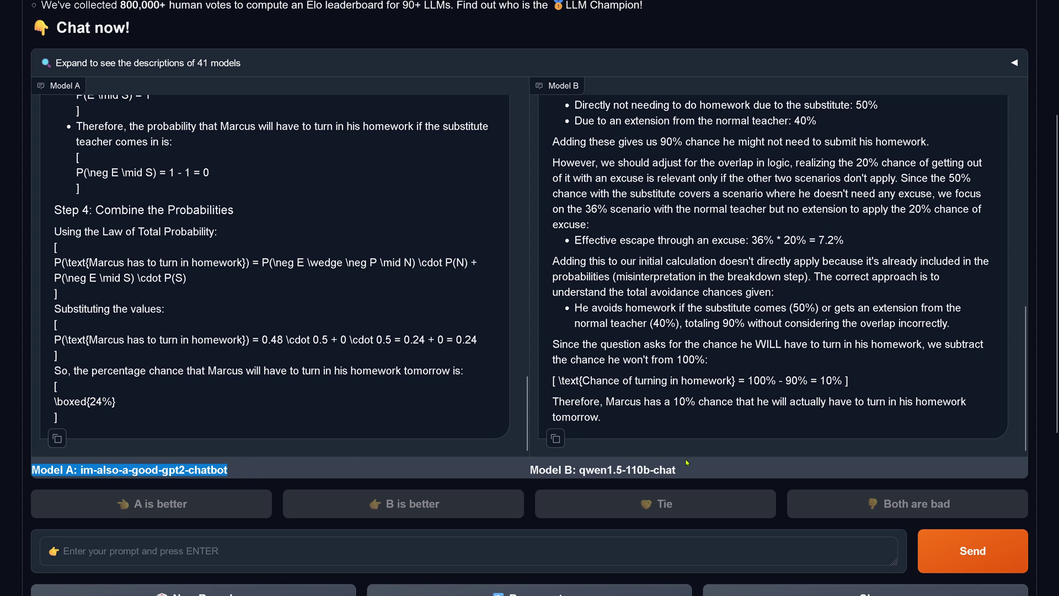
left_click_drag(682, 472, 536, 473)
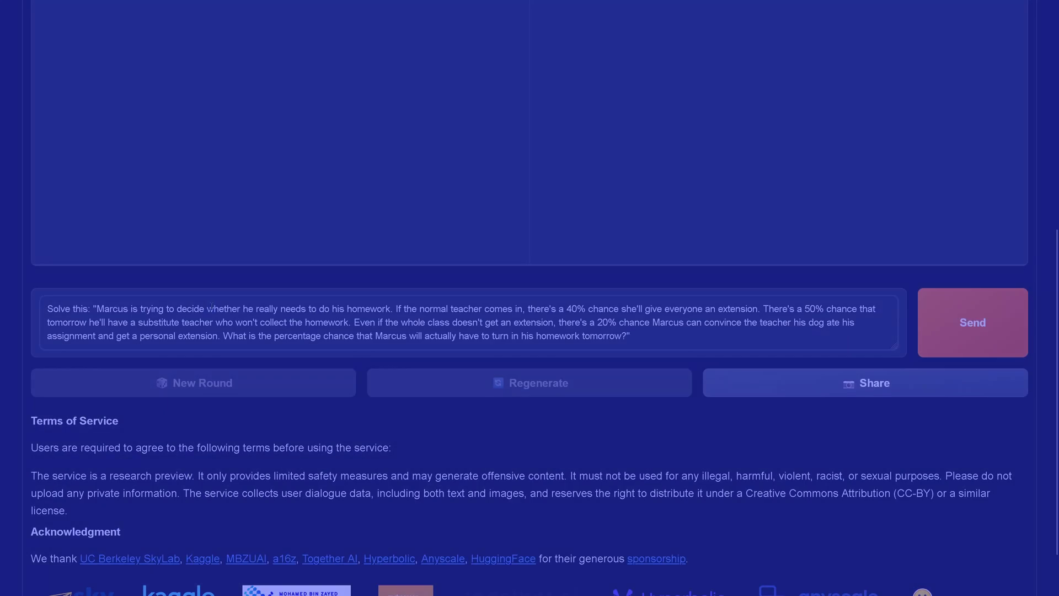
Step: Send the homework puzzle to a new pair, compare 82% versus 8%, and rate Both are bad
left_click(972, 319)
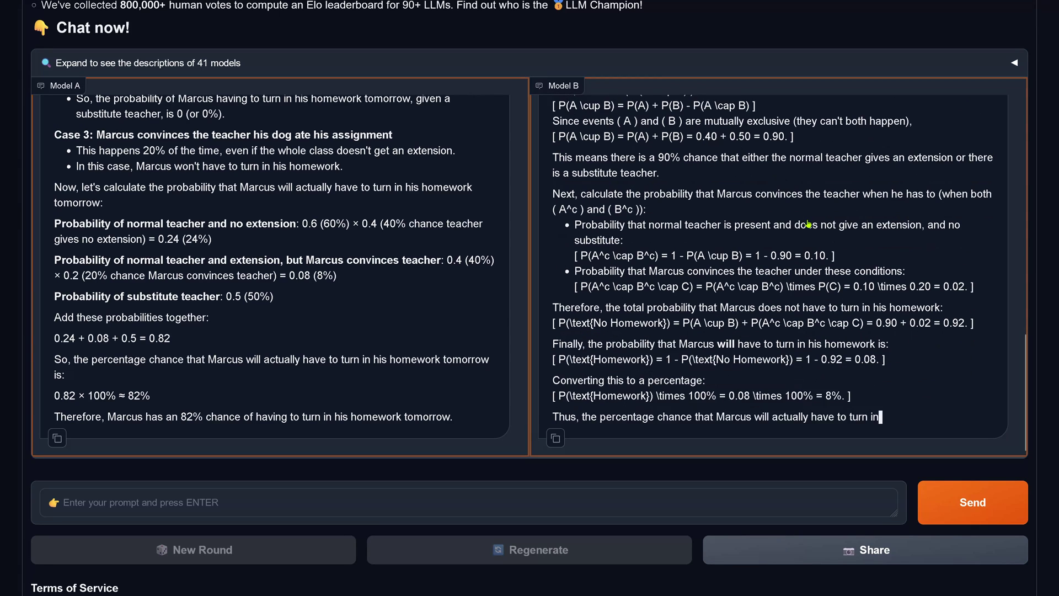
left_click_drag(126, 423, 475, 433)
left_click_drag(589, 407, 644, 420)
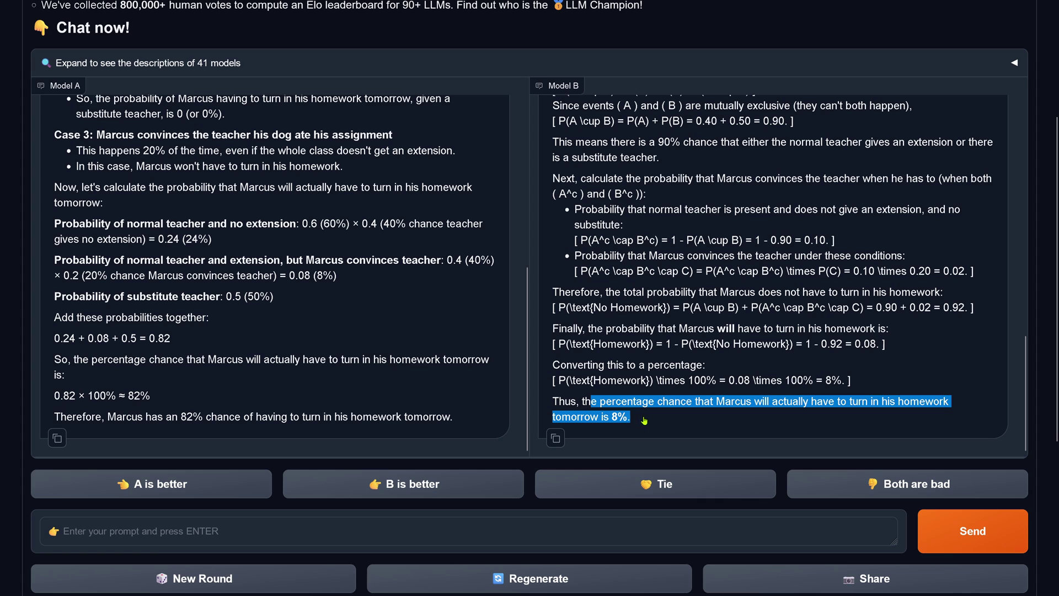
left_click(876, 485)
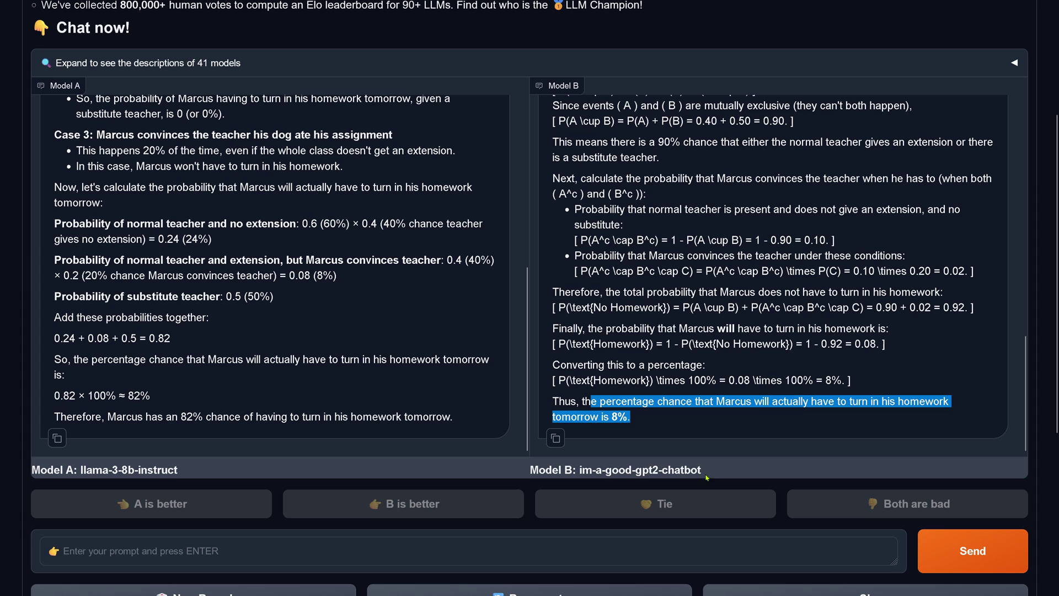
left_click_drag(706, 474, 529, 471)
scroll(416, 473, "down", 4)
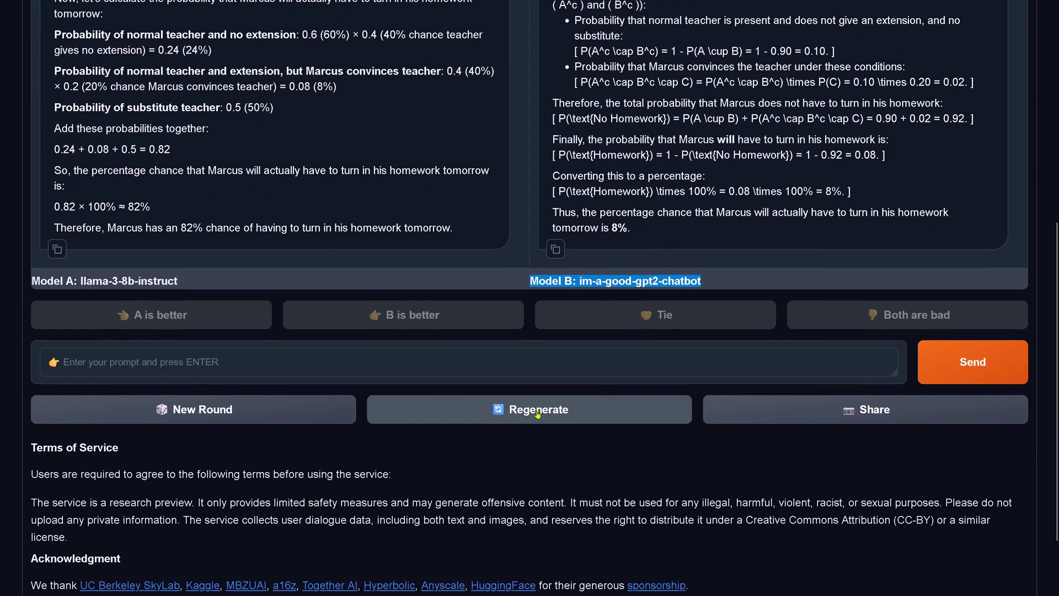
Step: Get fresh answers, compare Model A's 28.8% with Model B's 24%, and vote B better
left_click(532, 410)
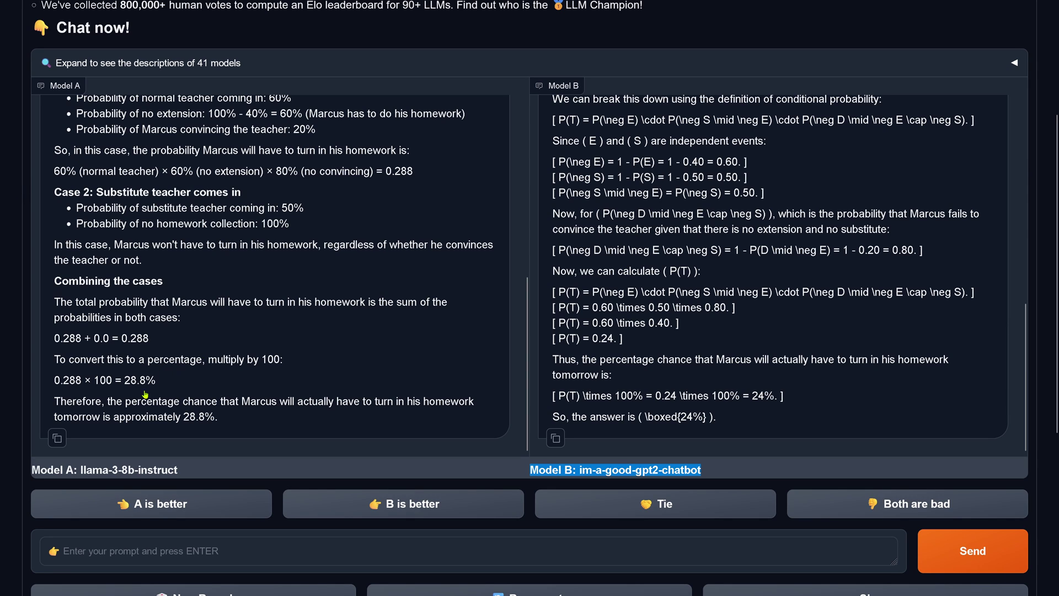
left_click_drag(145, 394, 306, 422)
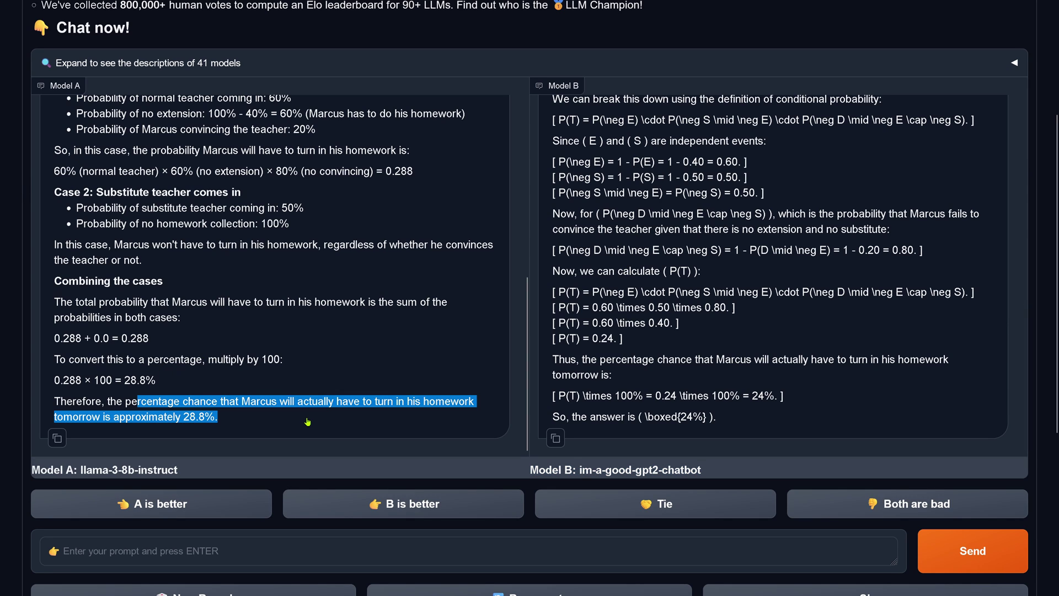
left_click_drag(611, 397, 789, 422)
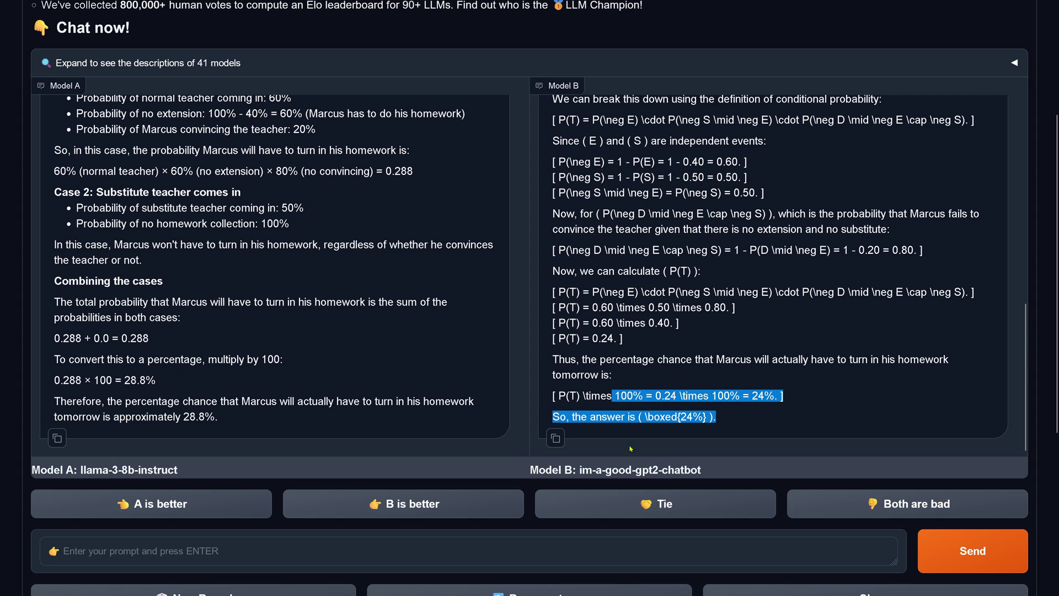
left_click(445, 506)
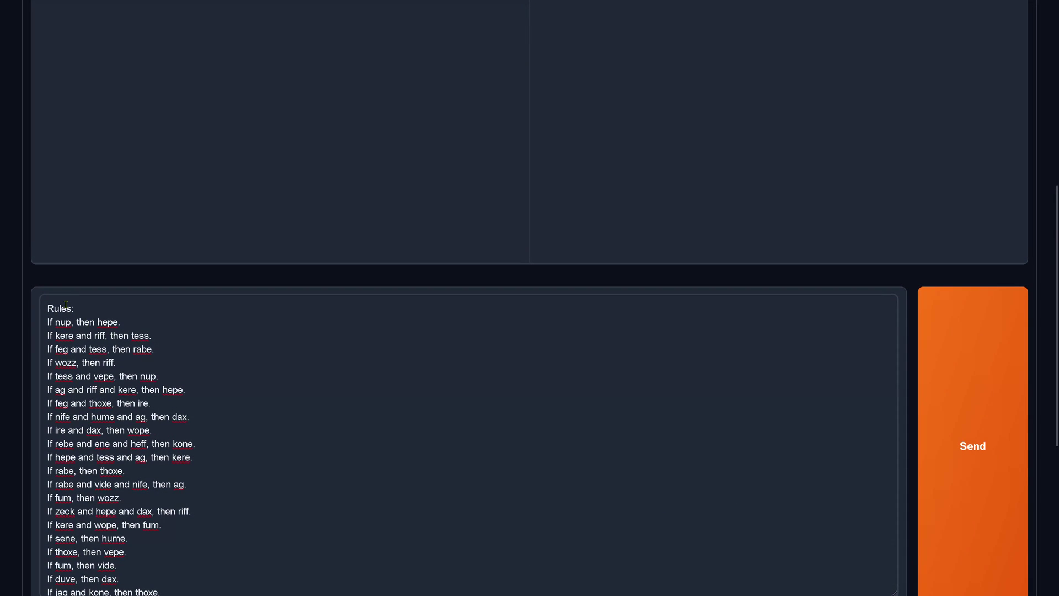
Step: Review the Alice rules, facts and 'Is Alice wozz?' query, then send the puzzle to both models
left_click_drag(81, 309, 303, 414)
scroll(303, 415, "down", 3)
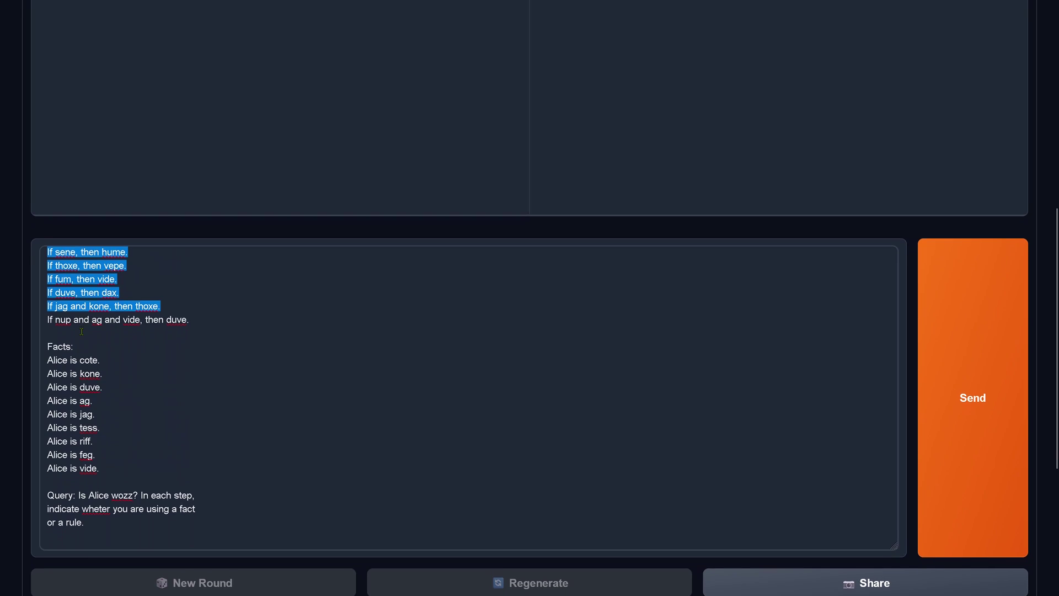
left_click_drag(78, 331, 154, 453)
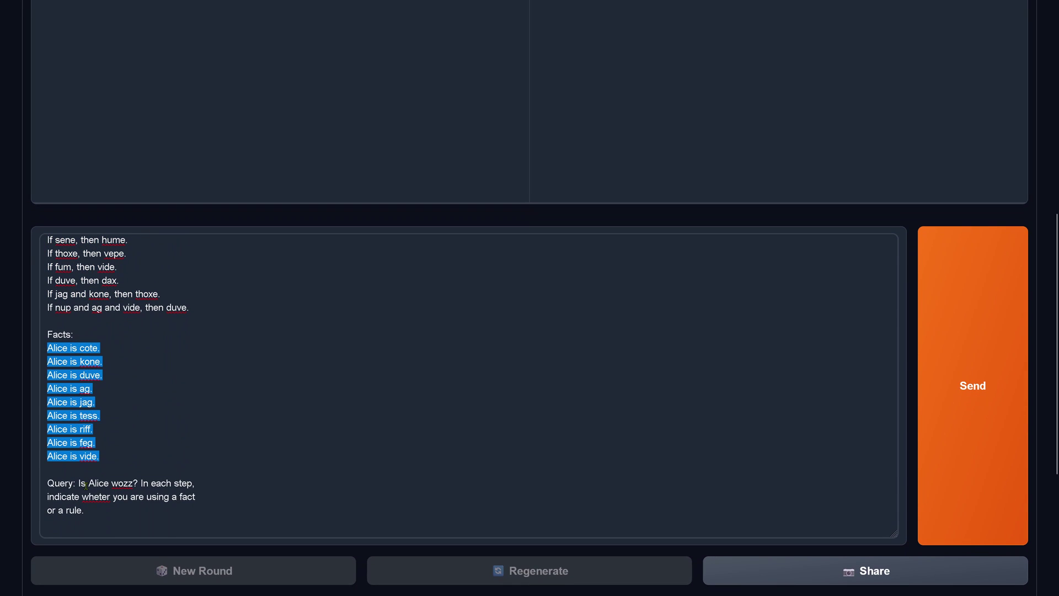
left_click_drag(86, 485, 210, 513)
left_click(972, 384)
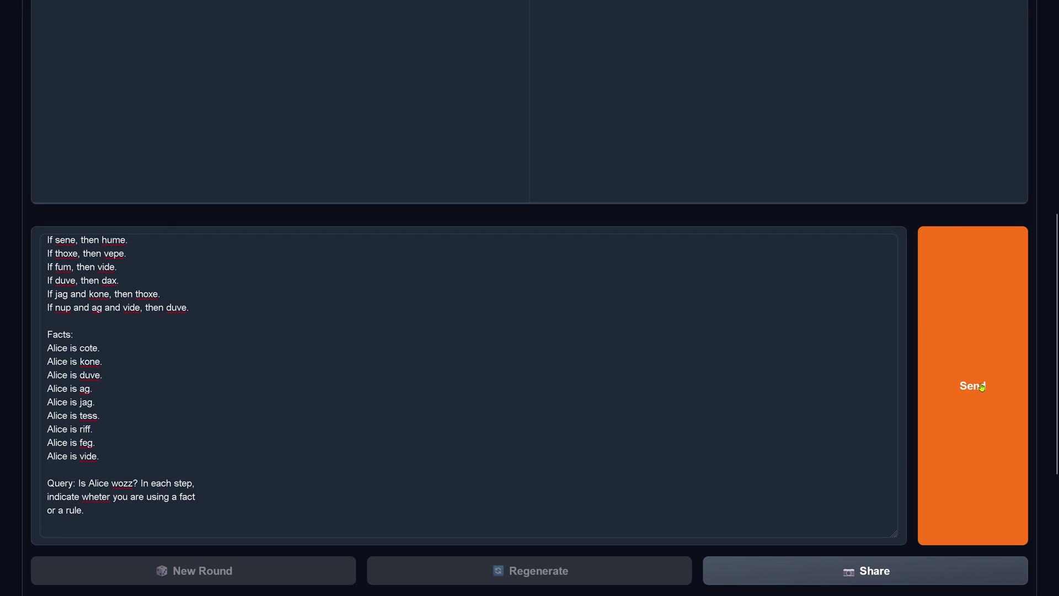
scroll(792, 425, "up", 3)
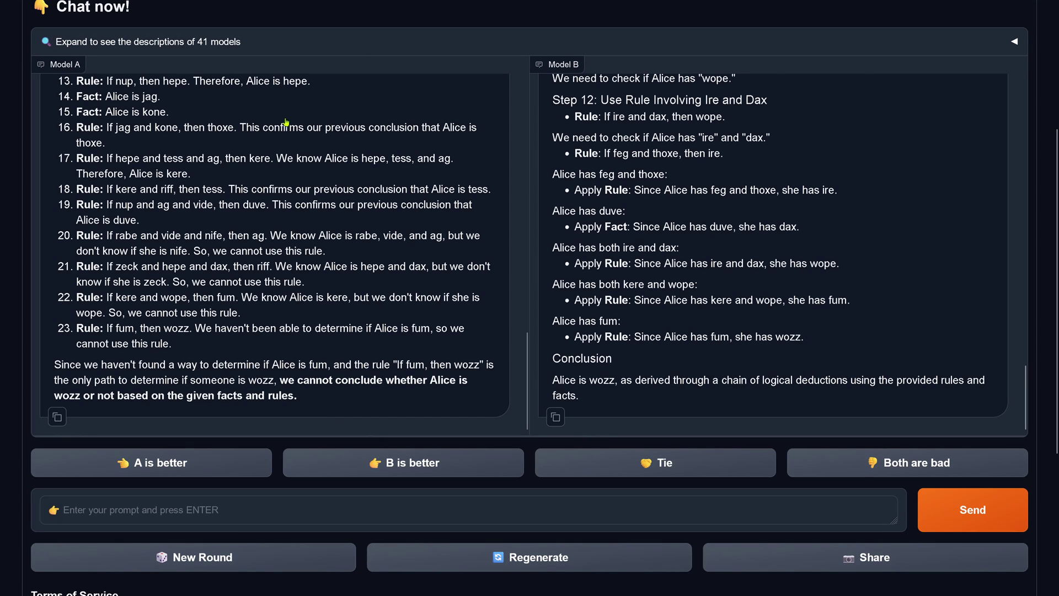
Step: Compare A's cannot-conclude with B's 'Alice is wozz', vote B better, revealing gpt-4-turbo-2024-04-09
left_click_drag(102, 379, 428, 412)
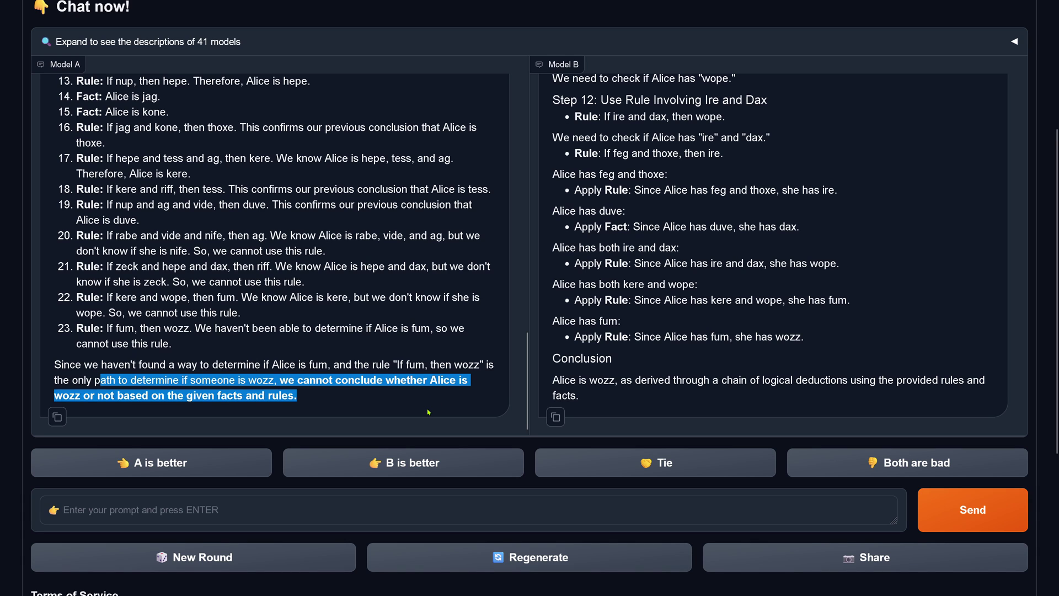
left_click_drag(550, 362, 649, 402)
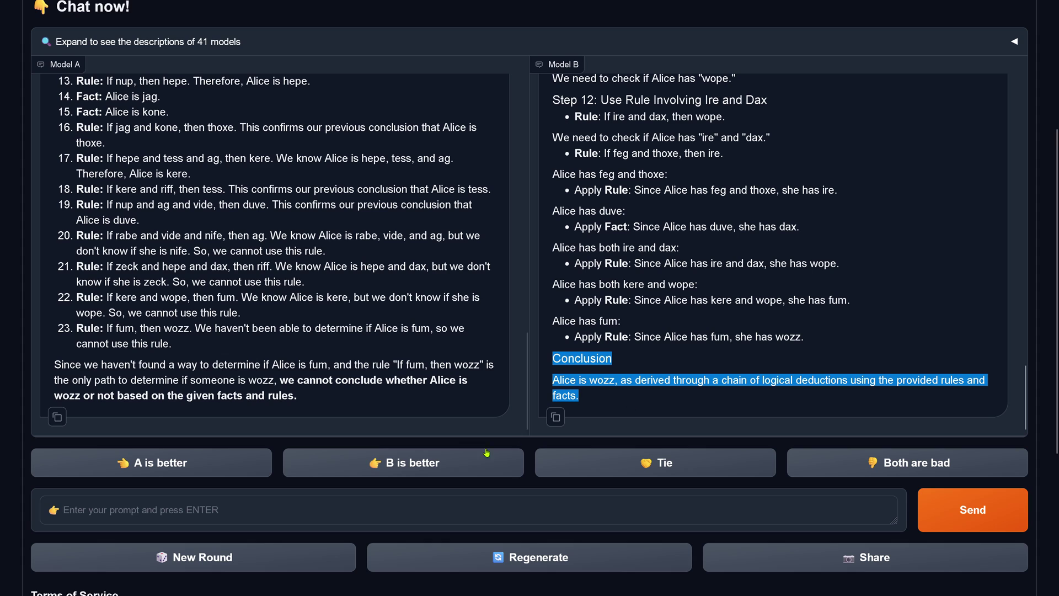
left_click(452, 473)
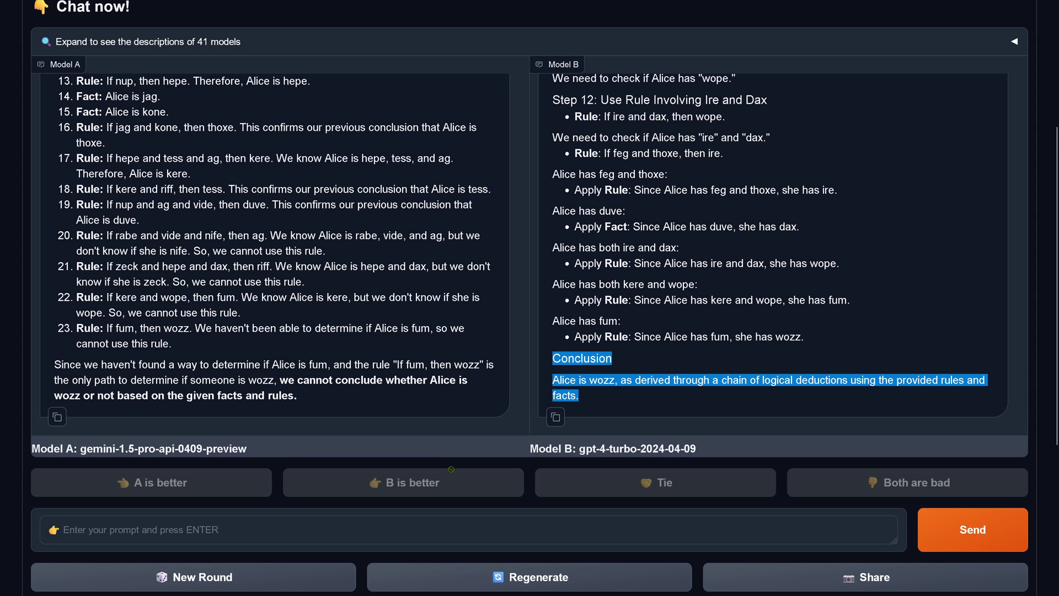
left_click_drag(700, 452, 572, 448)
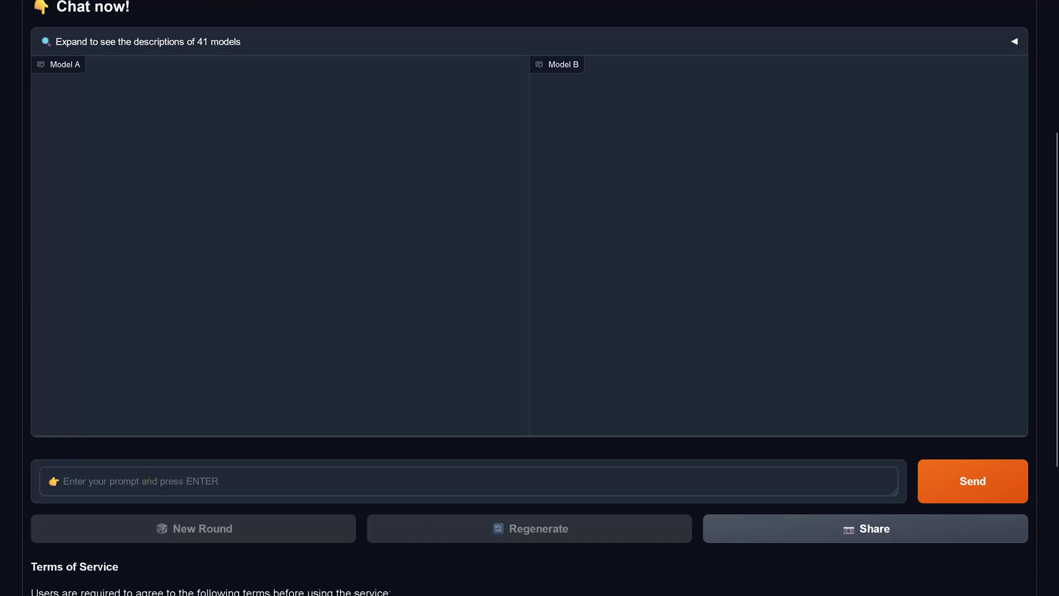
Step: Paste the Alice logic puzzle into the prompt and send it to both models
left_click(149, 480)
key("ctrl+v")
left_click(966, 451)
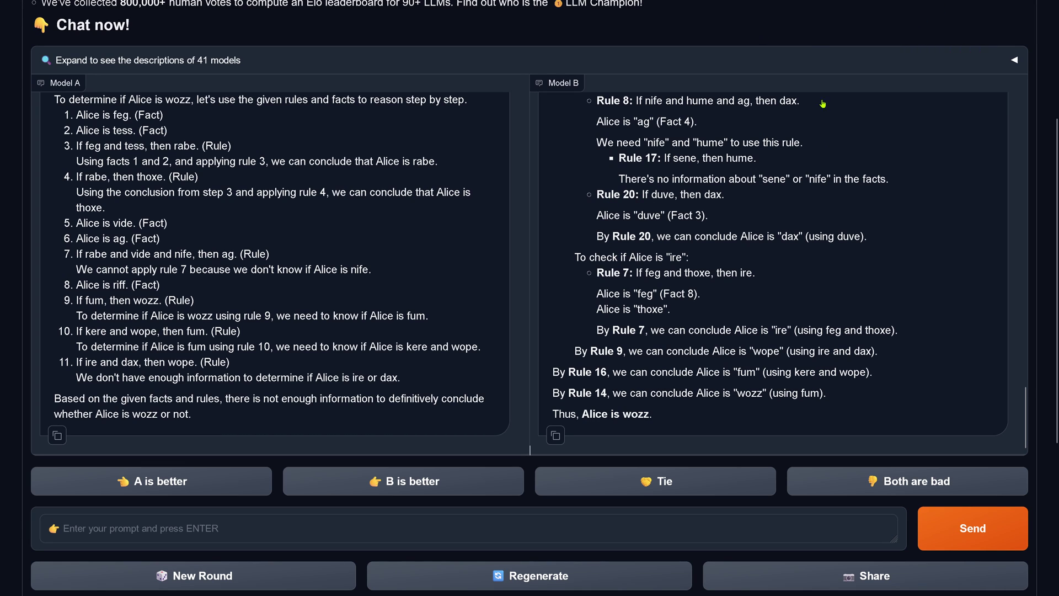
Step: Compare A's not-enough-information answer with B's 'Alice is wozz' and vote B better
left_click_drag(78, 391, 378, 404)
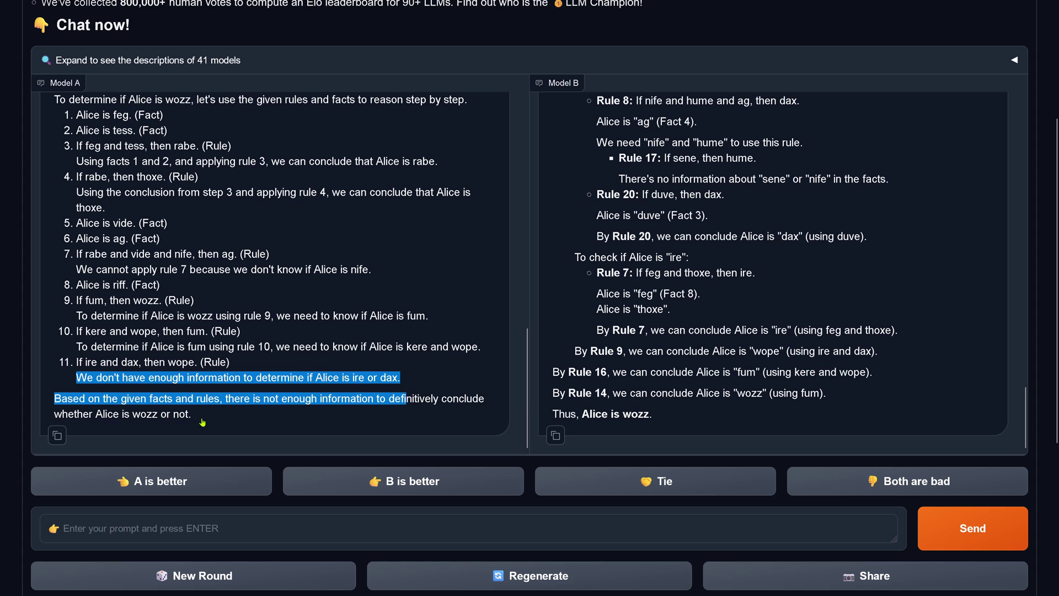
left_click_drag(202, 422, 208, 422)
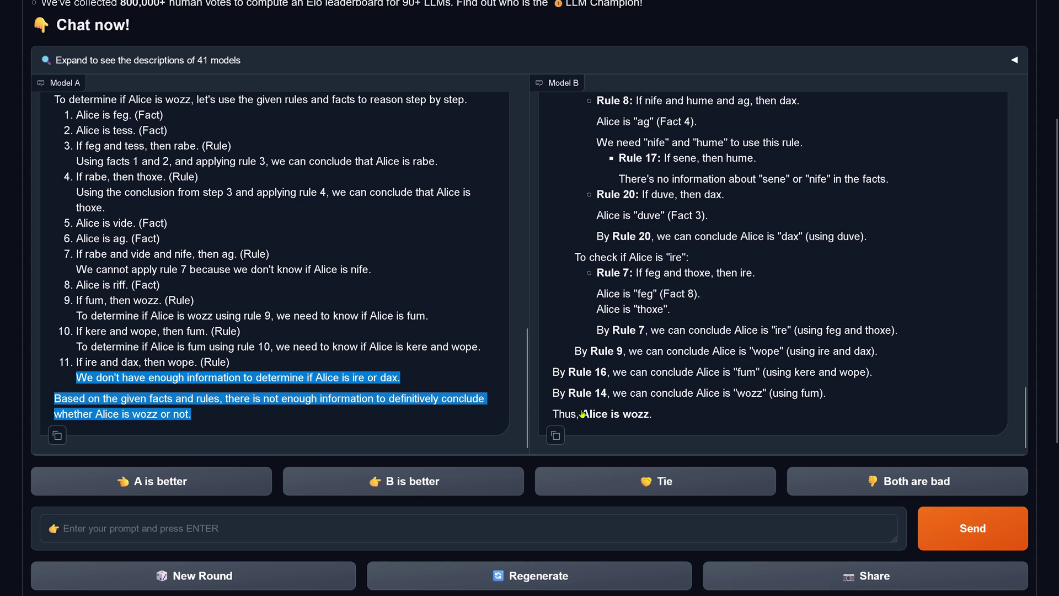
left_click_drag(582, 413, 742, 409)
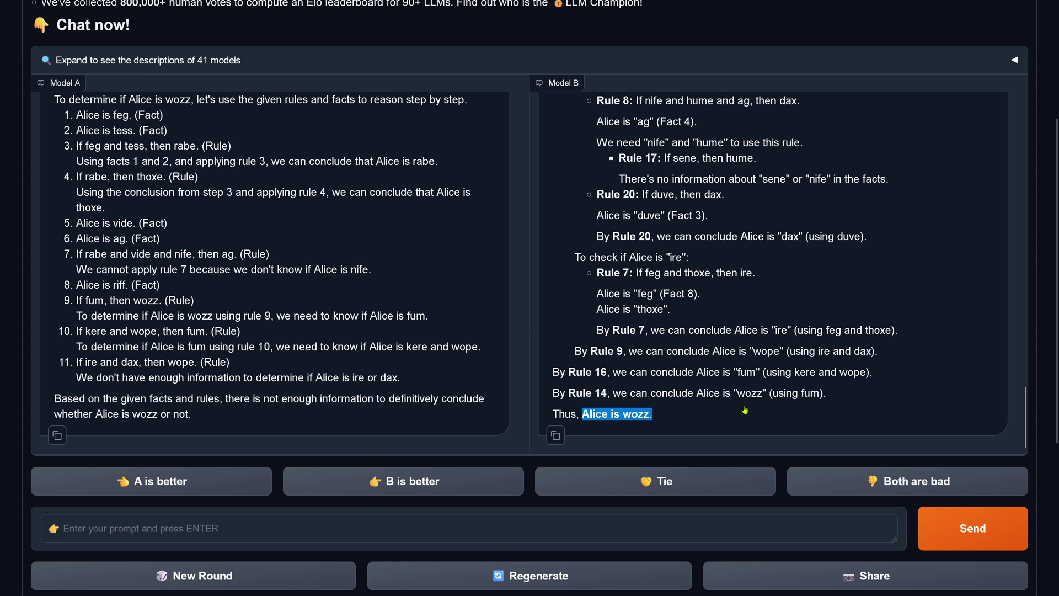
left_click(425, 480)
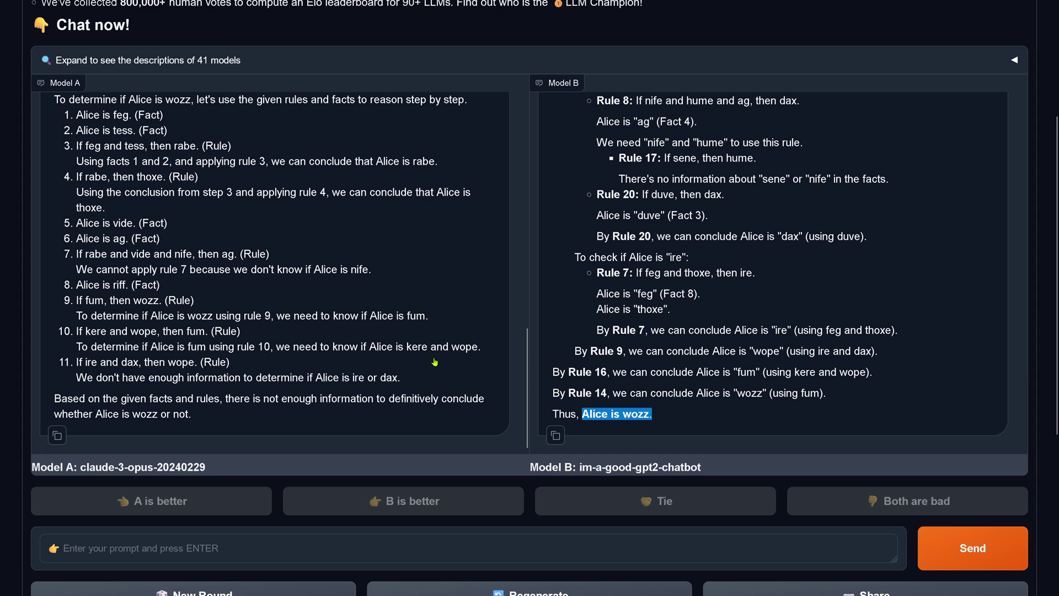
left_click_drag(712, 467, 509, 468)
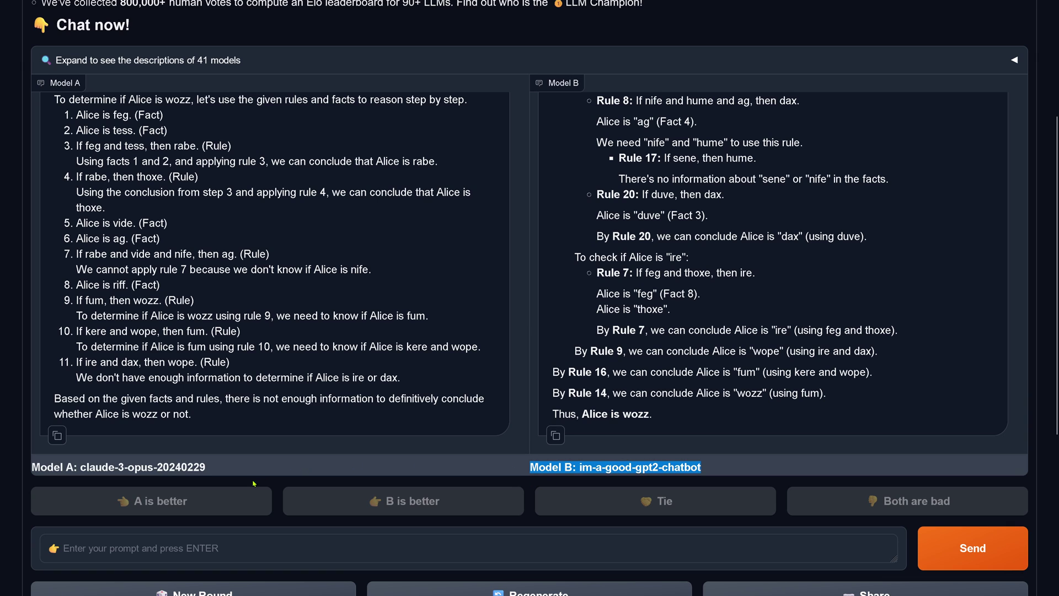
left_click_drag(210, 468, 31, 475)
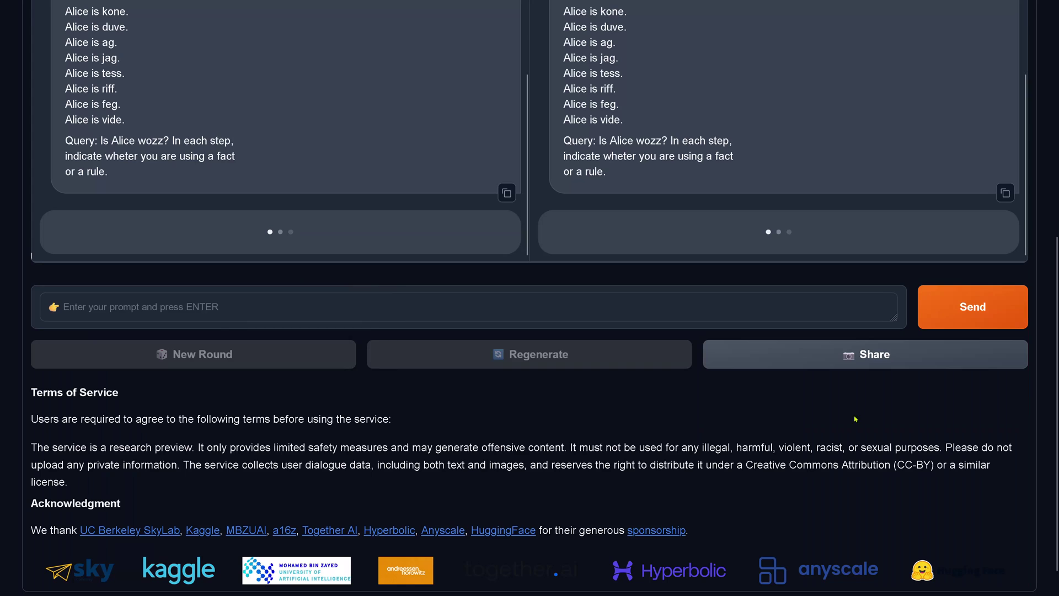
Step: Compare Model A's cannot-determine answer with Model B's 'Alice is not wozz' answer and vote both bad
scroll(854, 419, "up", 3)
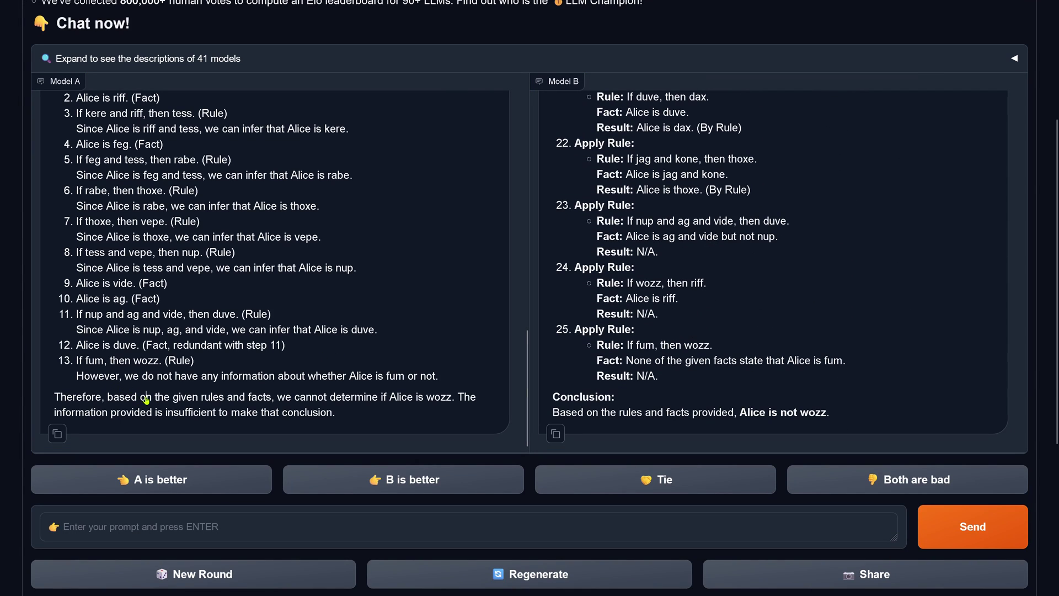
left_click_drag(147, 399, 348, 428)
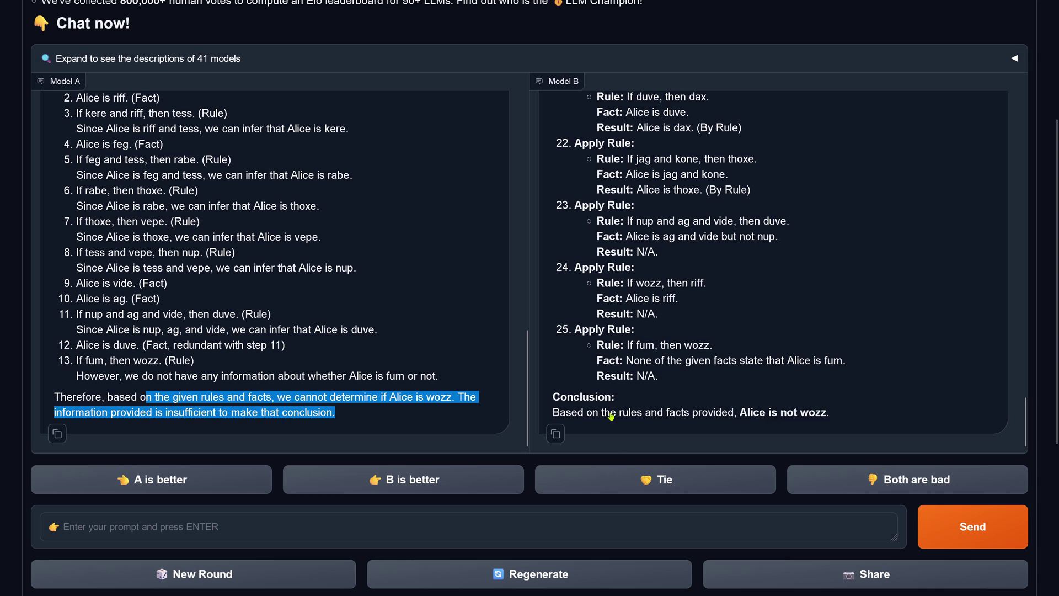
left_click_drag(610, 415, 863, 415)
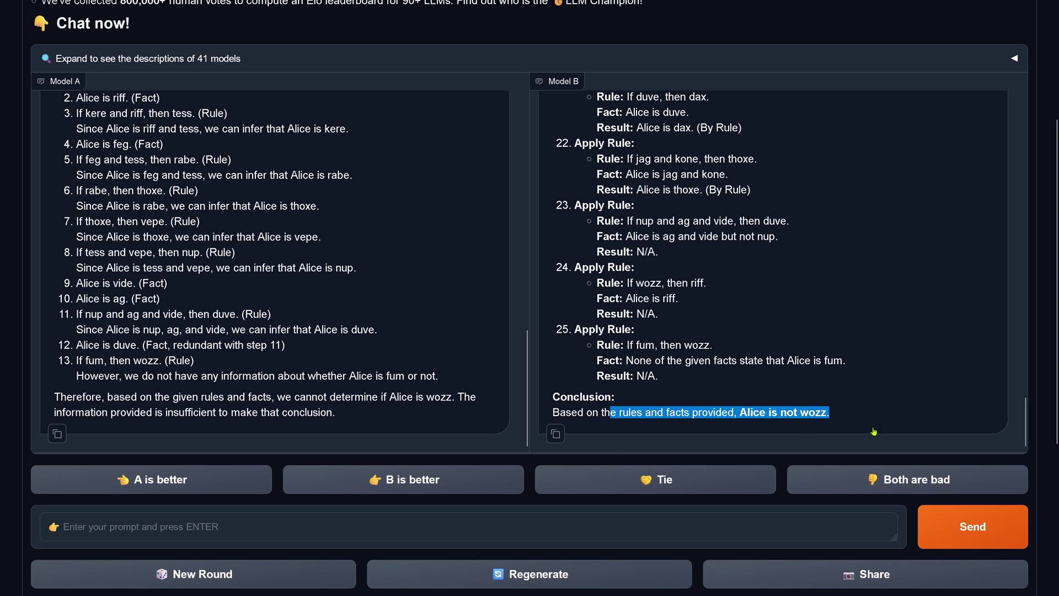
left_click(909, 485)
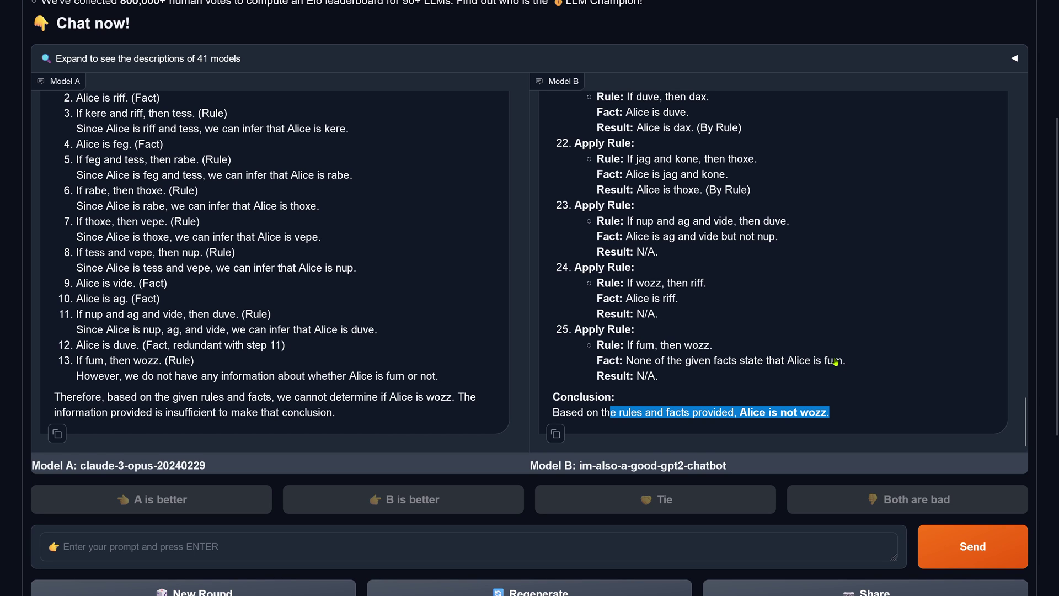
scroll(808, 329, "down", 3)
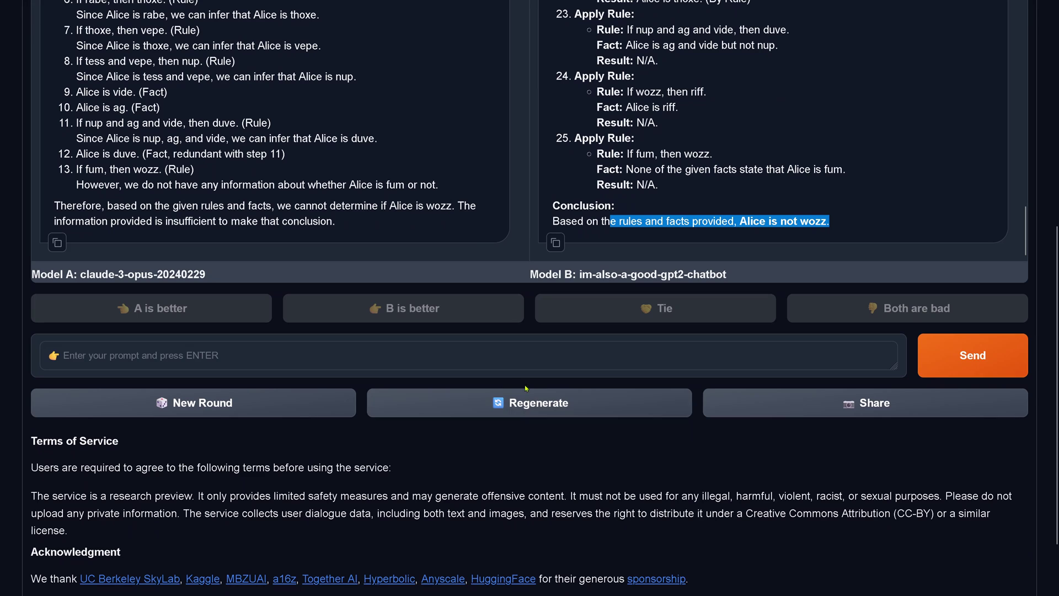
Step: Regenerate both answers and point out Model A's new reply calling the information insufficient
left_click(534, 406)
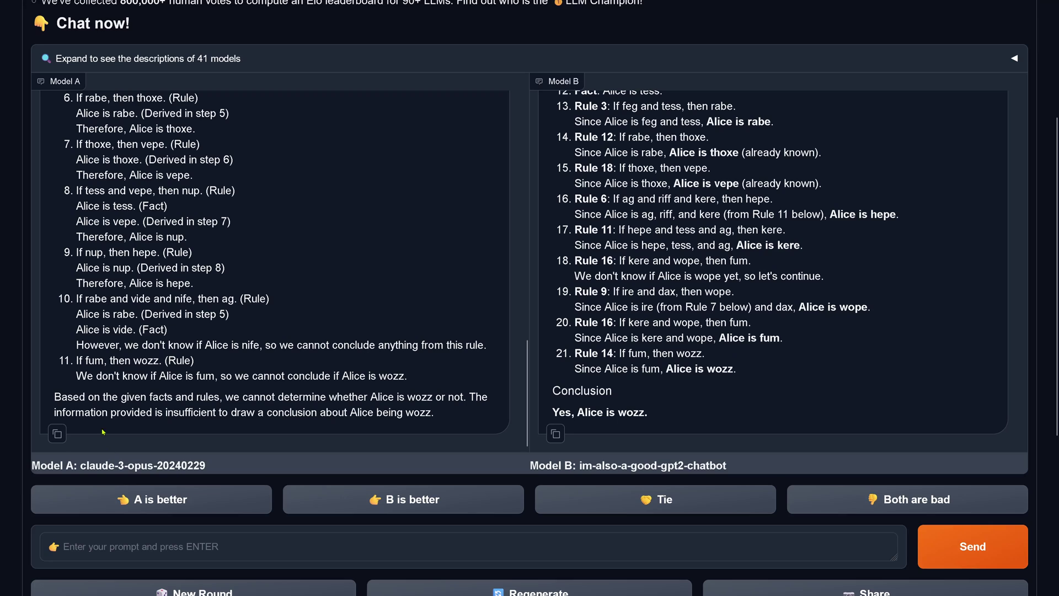
left_click_drag(137, 392, 469, 410)
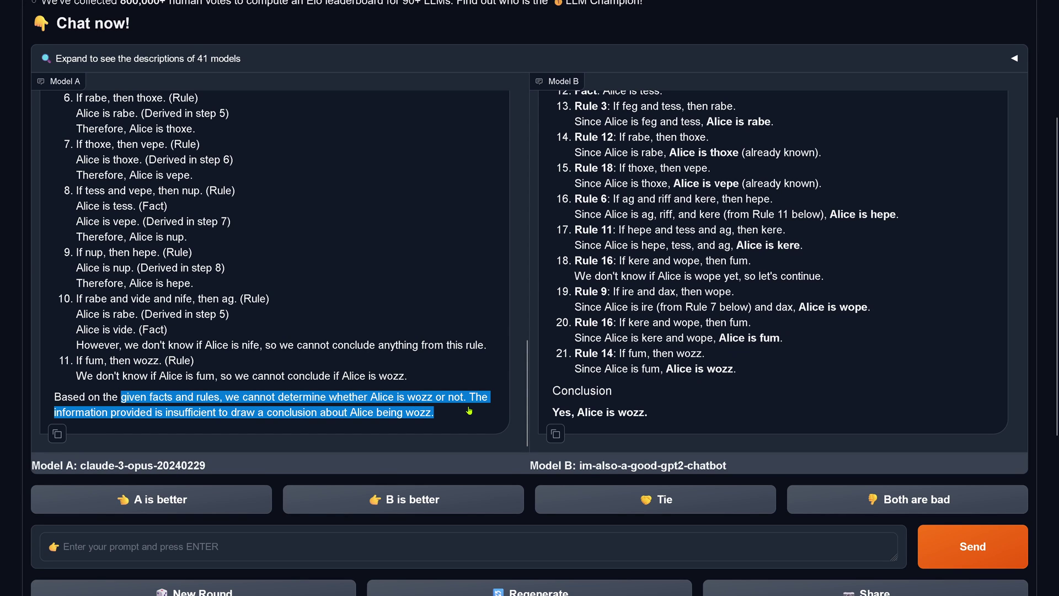
left_click(377, 409)
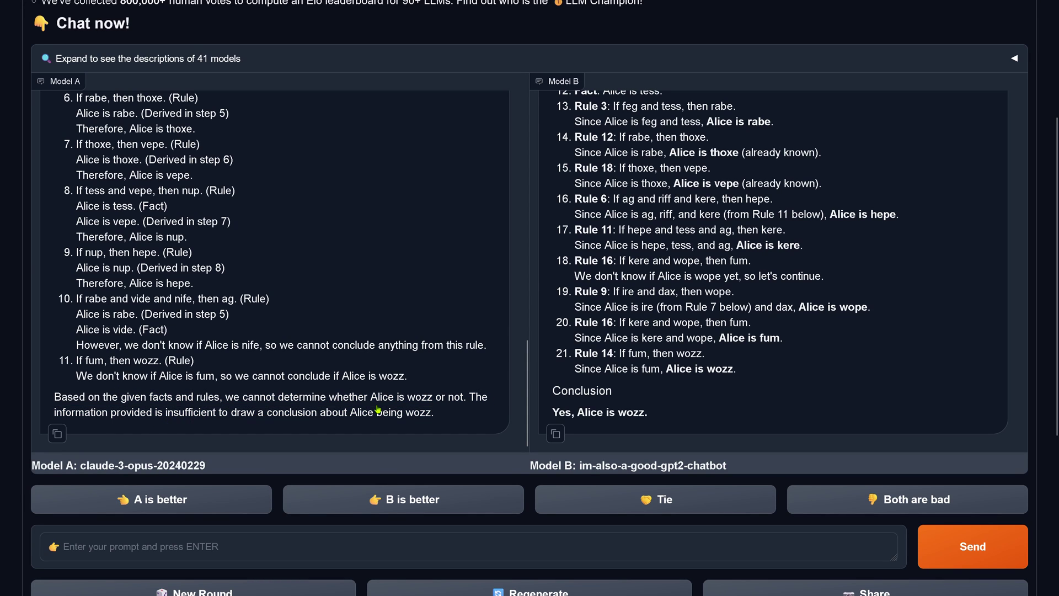
left_click_drag(173, 421, 226, 423)
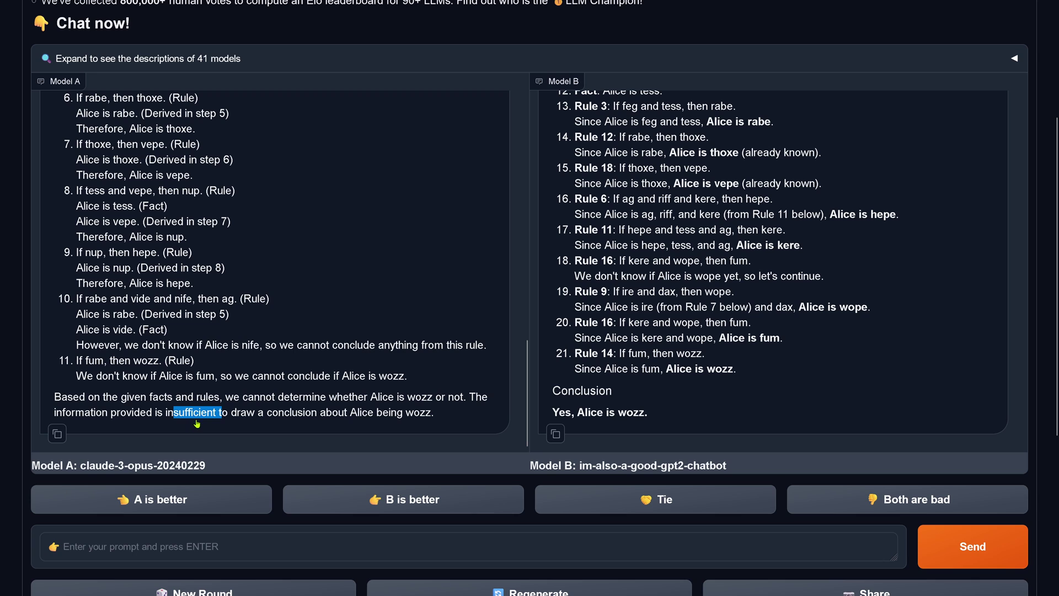
Step: Highlight Model B's 'Yes, Alice is wozz' conclusion and vote B is better
left_click_drag(566, 412, 692, 414)
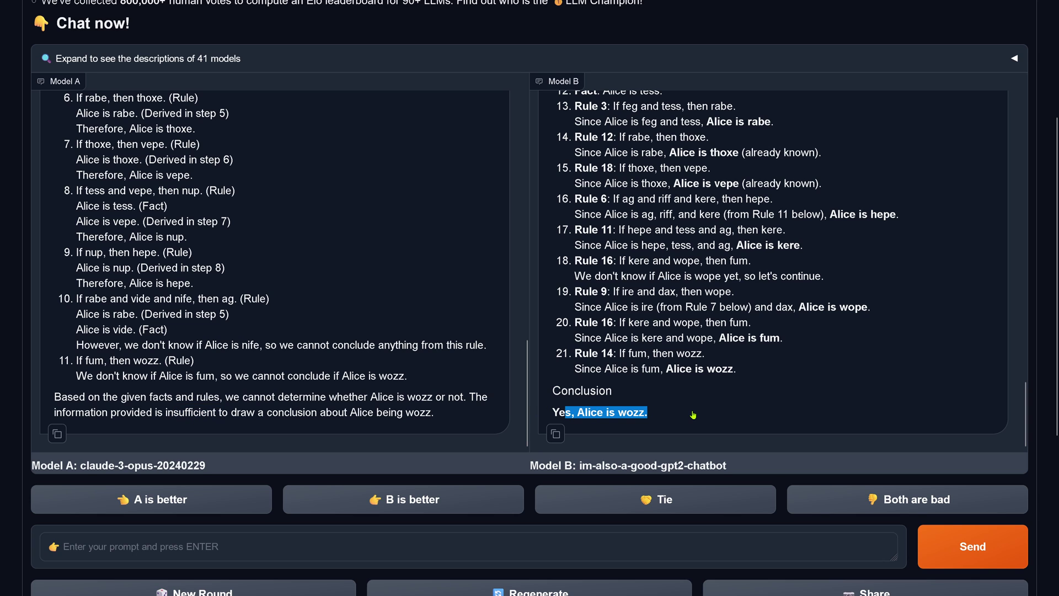
left_click_drag(592, 465, 726, 466)
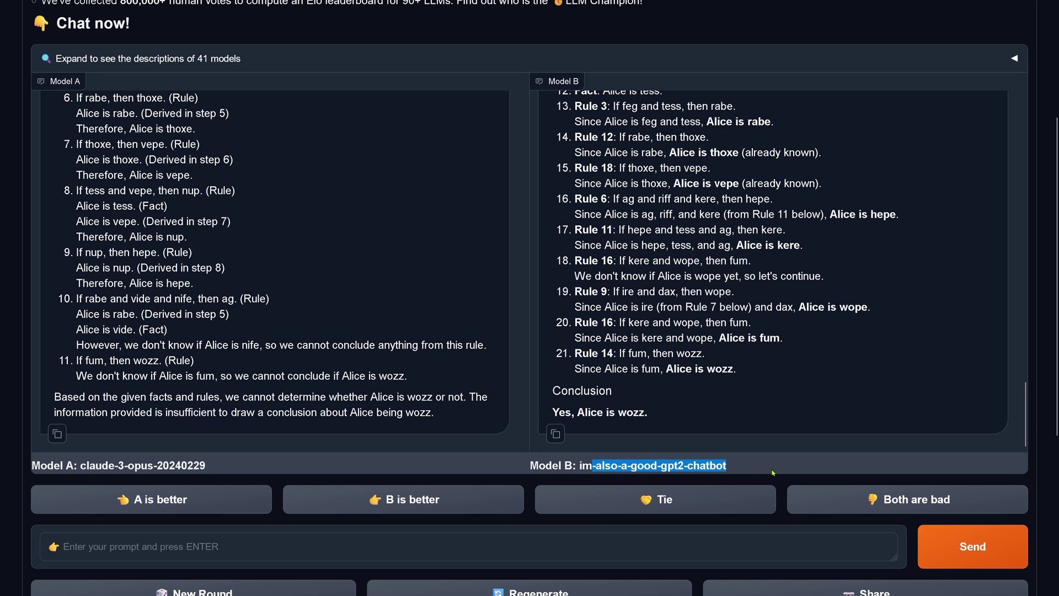
left_click(413, 502)
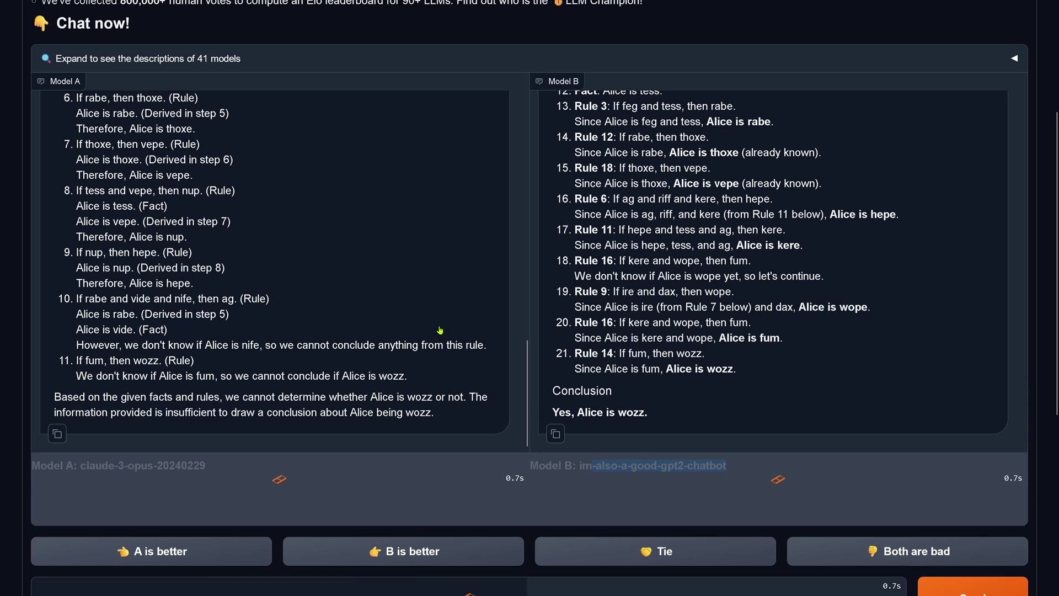